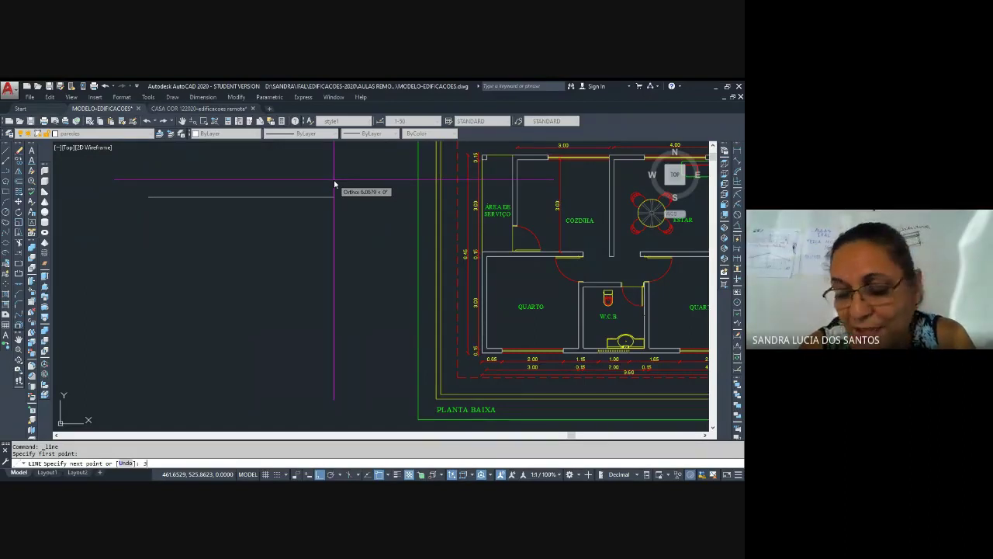
# Draw a closed 3 by 3 square with straight lines in the empty space beside the floor plan.
pyautogui.press('Return')
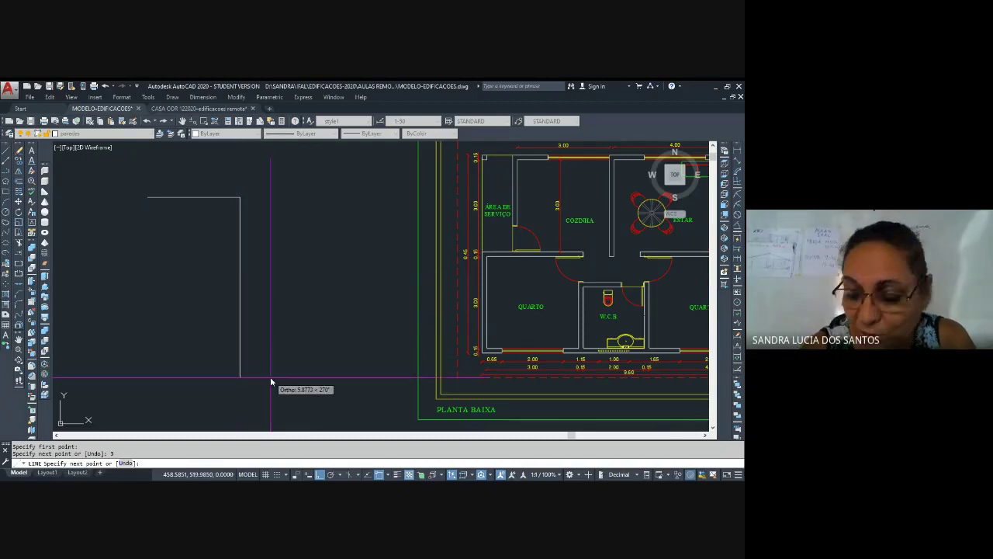
pyautogui.write('3')
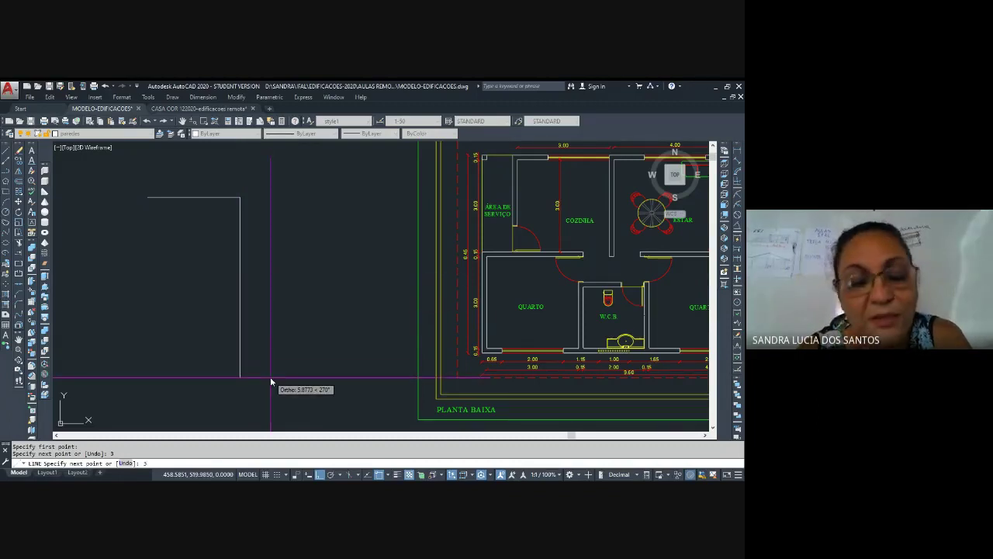
pyautogui.press('Return')
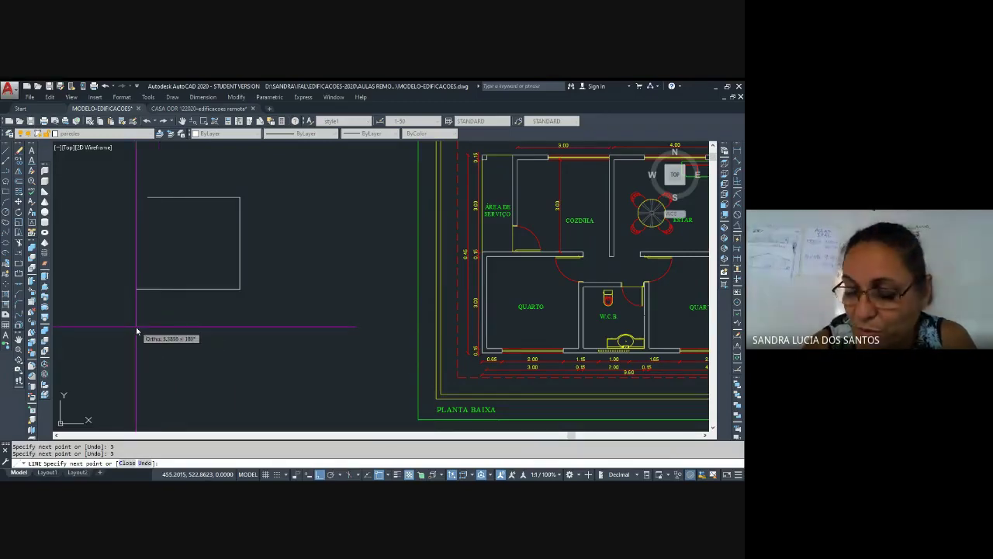
pyautogui.write('3')
pyautogui.press('Return')
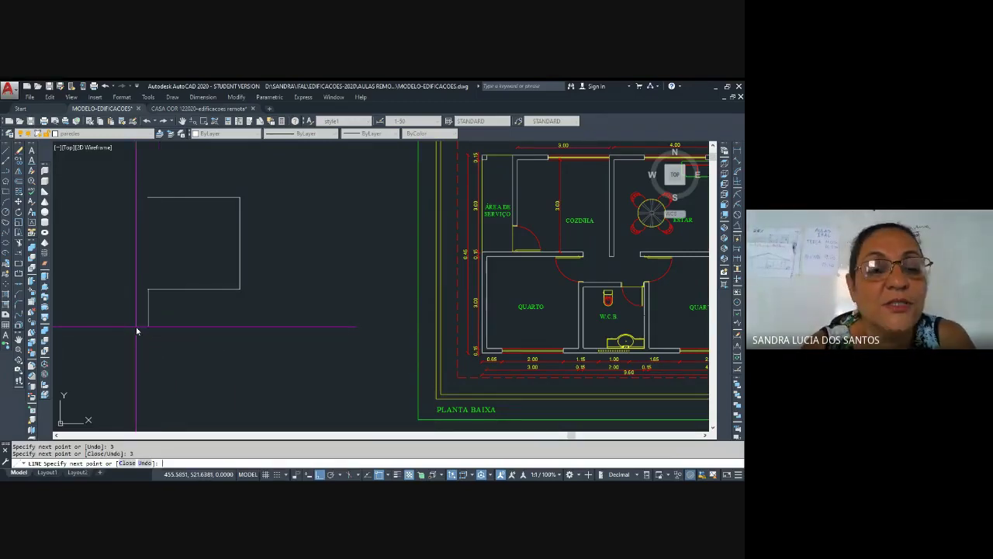
pyautogui.click(149, 203)
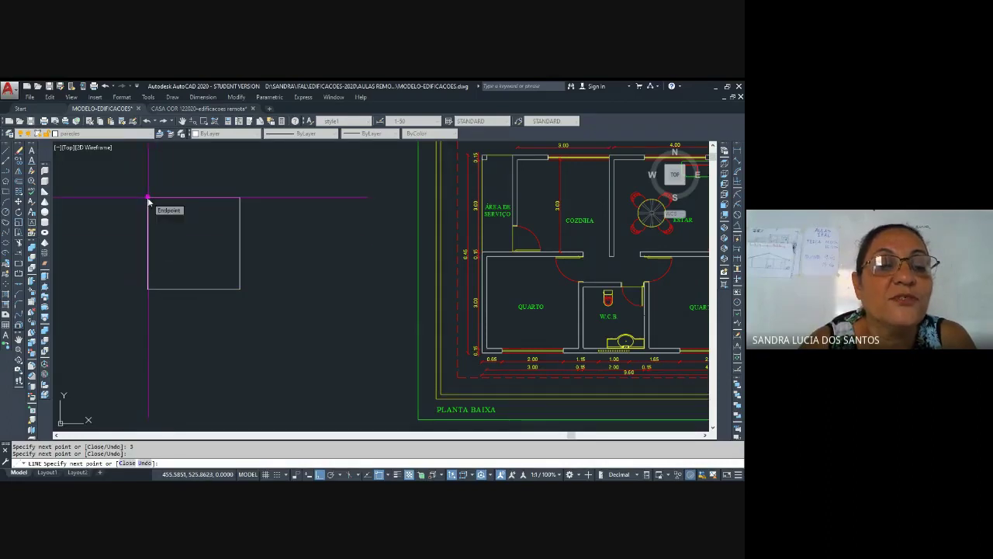
pyautogui.press('Return')
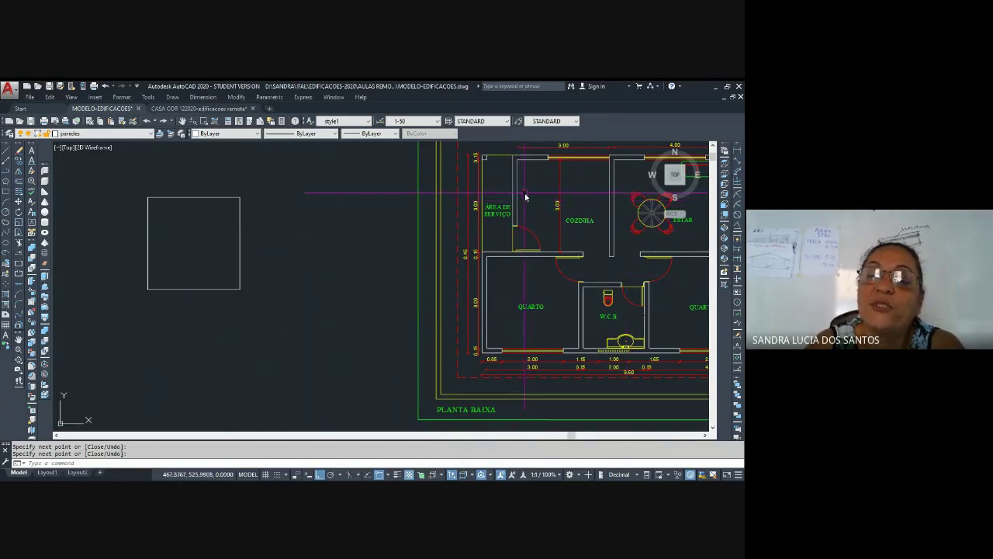
# Offset the square's left side outward by 0.15 to start the wall thickness.
pyautogui.scroll(4, 525, 191)
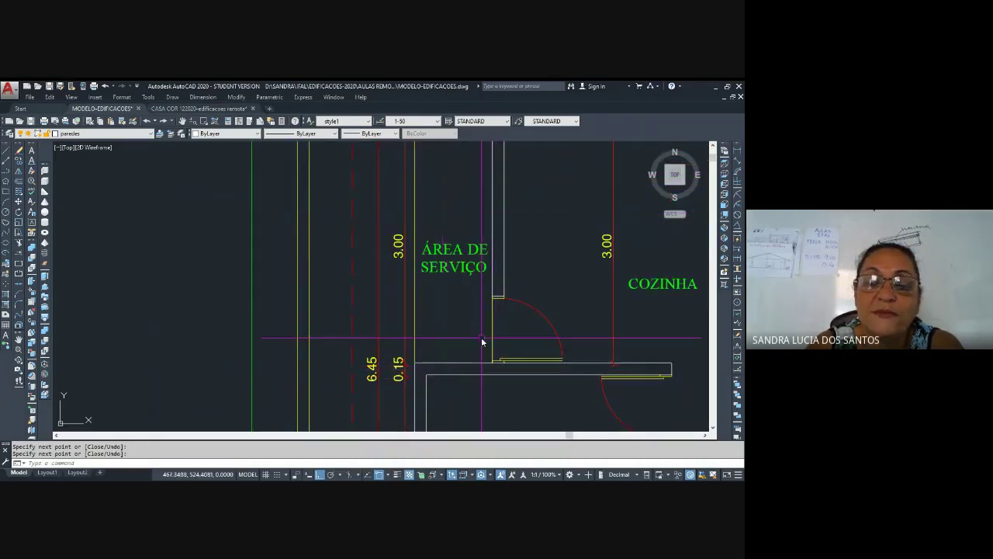
pyautogui.scroll(-5, 481, 342)
pyautogui.scroll(3, 270, 335)
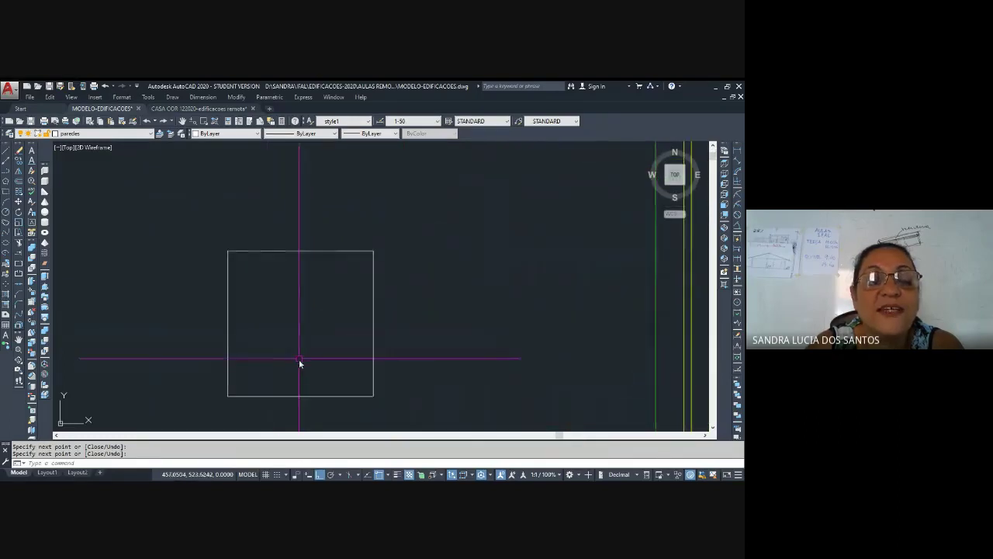
pyautogui.moveTo(299, 359); pyautogui.dragTo(301, 329, button='middle')
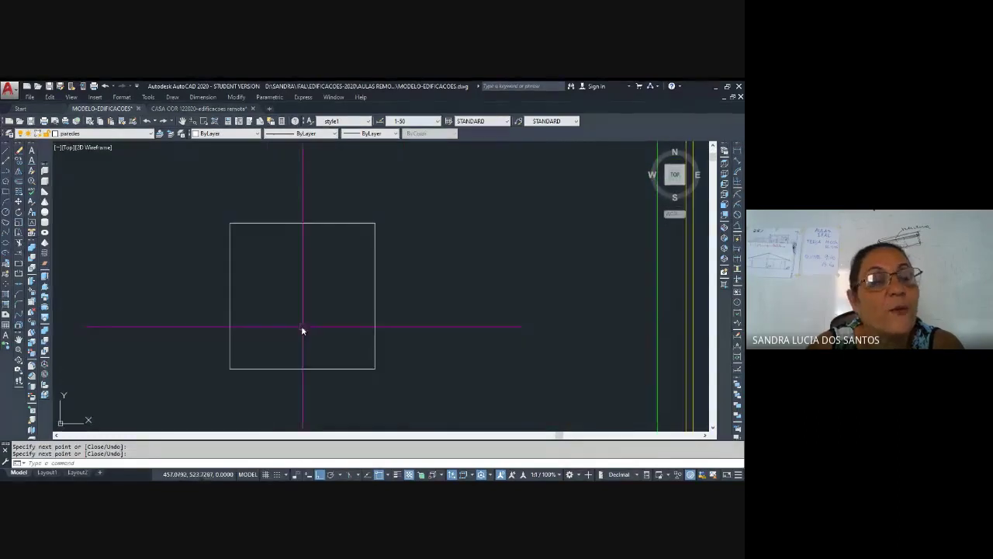
pyautogui.click(20, 183)
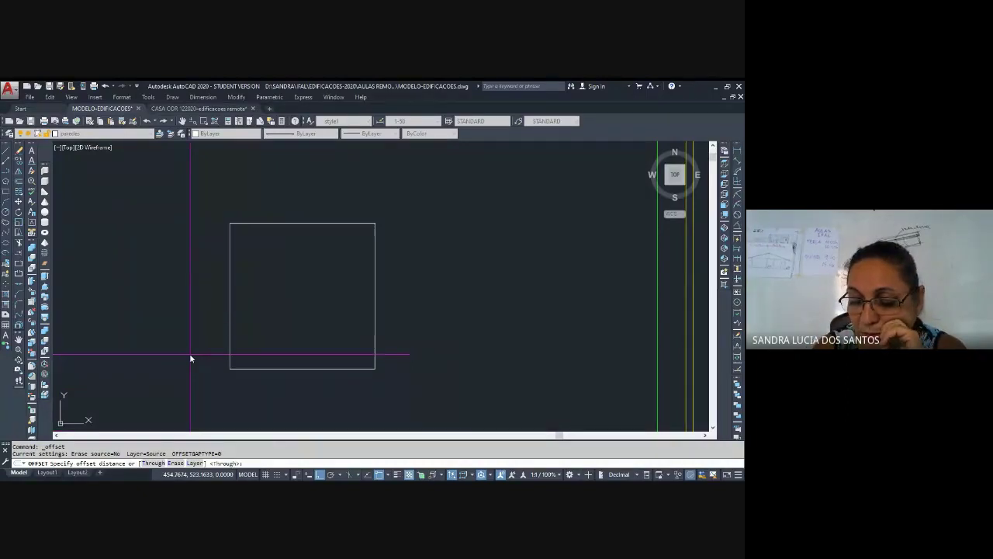
pyautogui.write('0.')
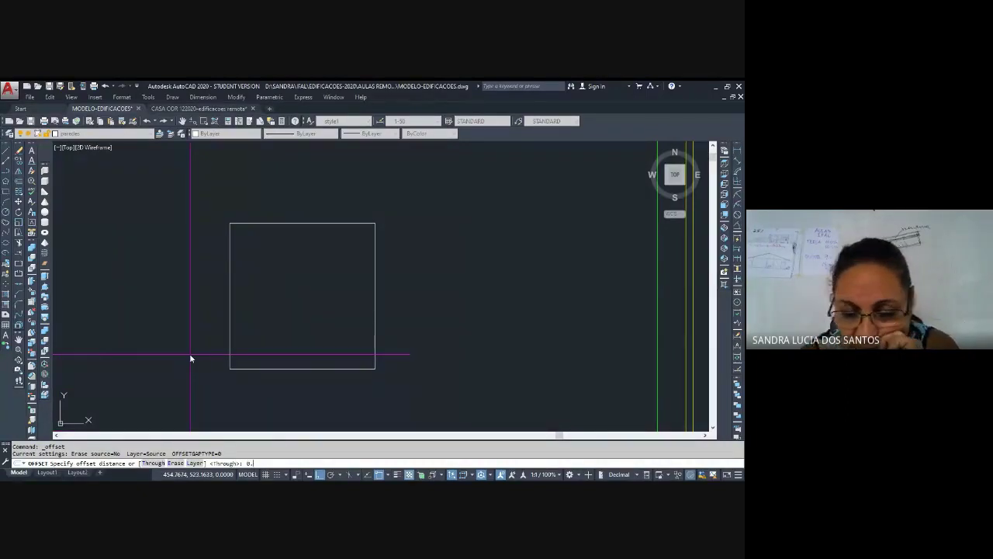
pyautogui.write('15')
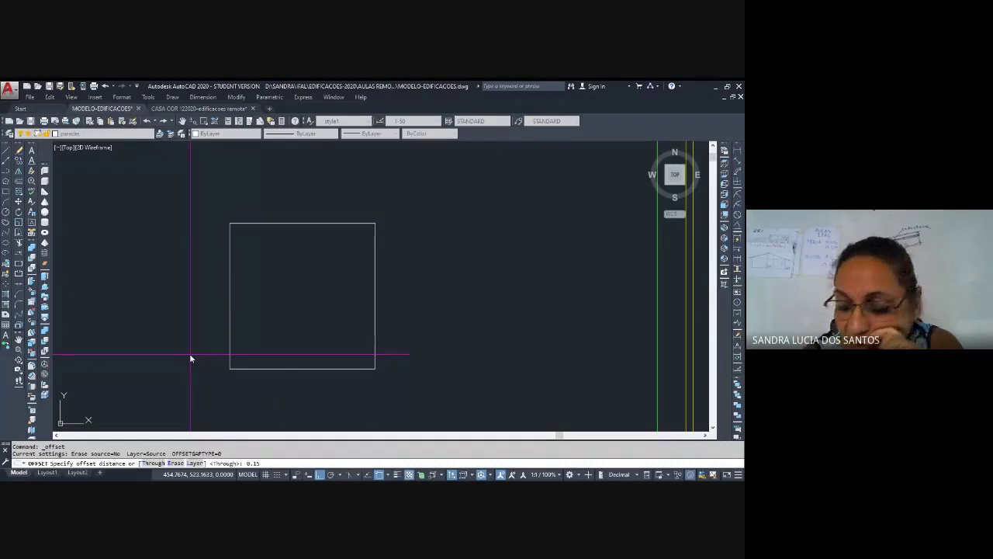
pyautogui.press('Return')
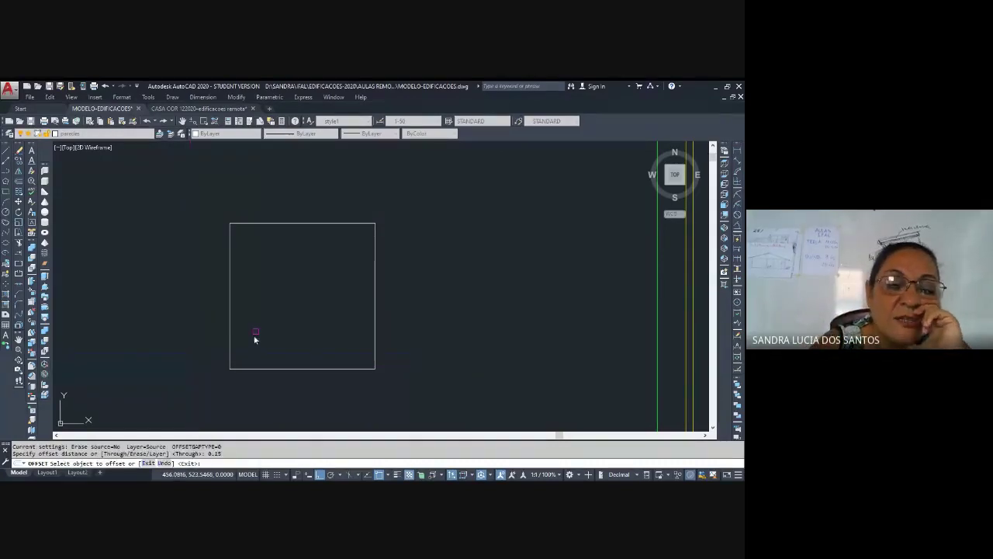
pyautogui.click(231, 291)
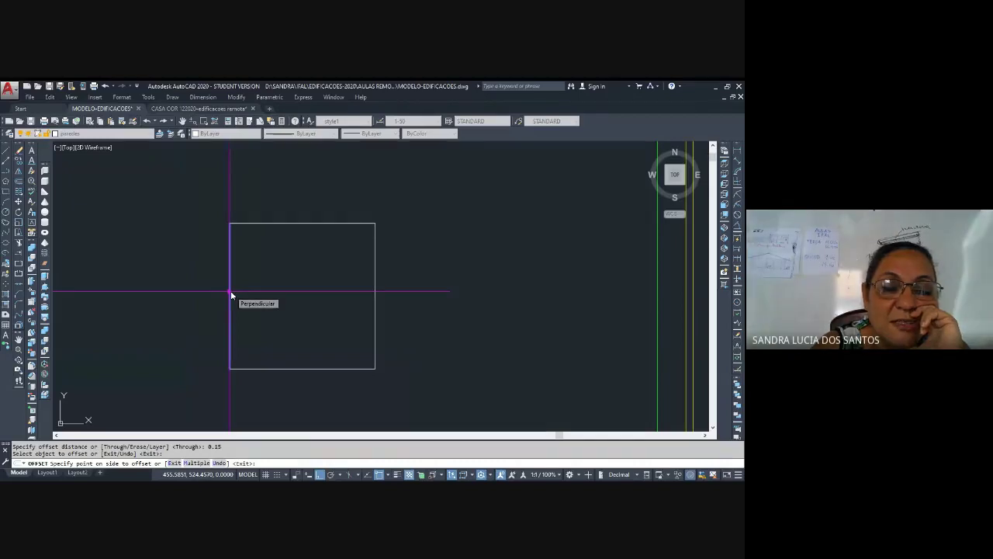
pyautogui.click(311, 296)
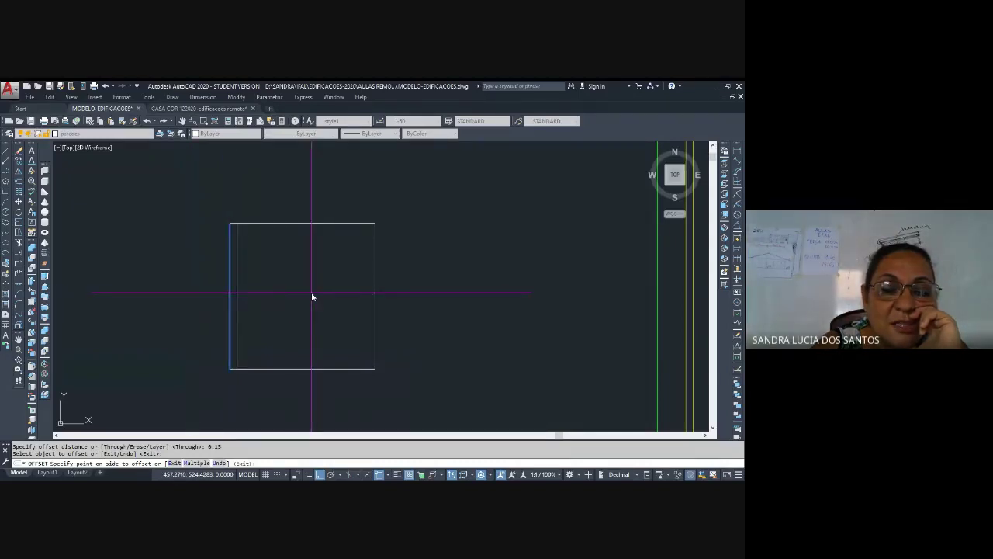
pyautogui.click(171, 296)
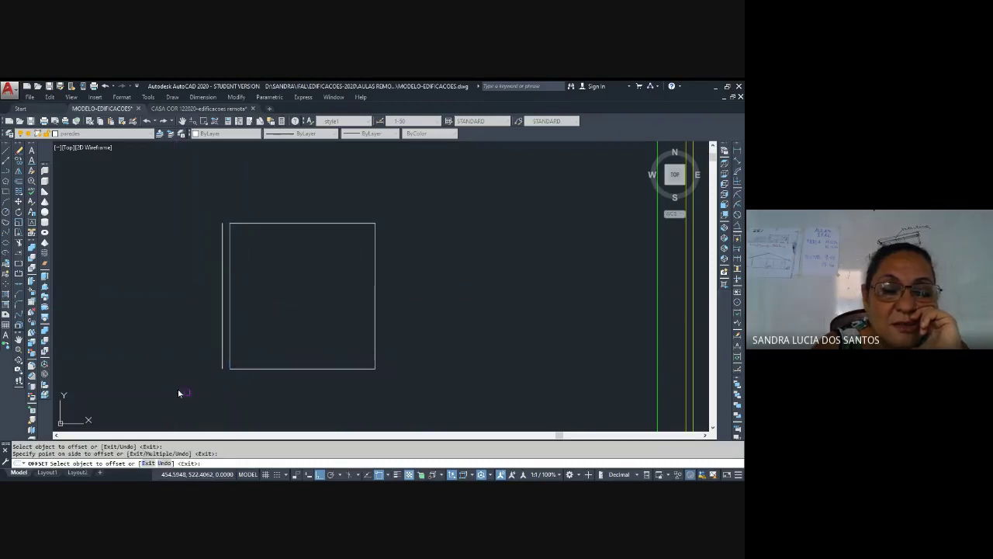
# Offset the square's bottom, right and top sides outward by the same 0.15 distance.
pyautogui.click(291, 369)
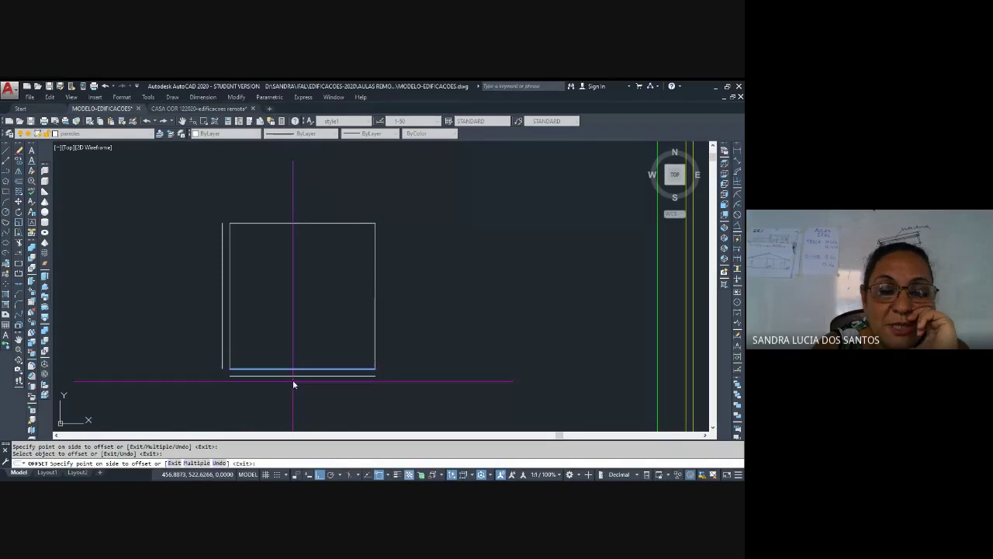
pyautogui.click(295, 410)
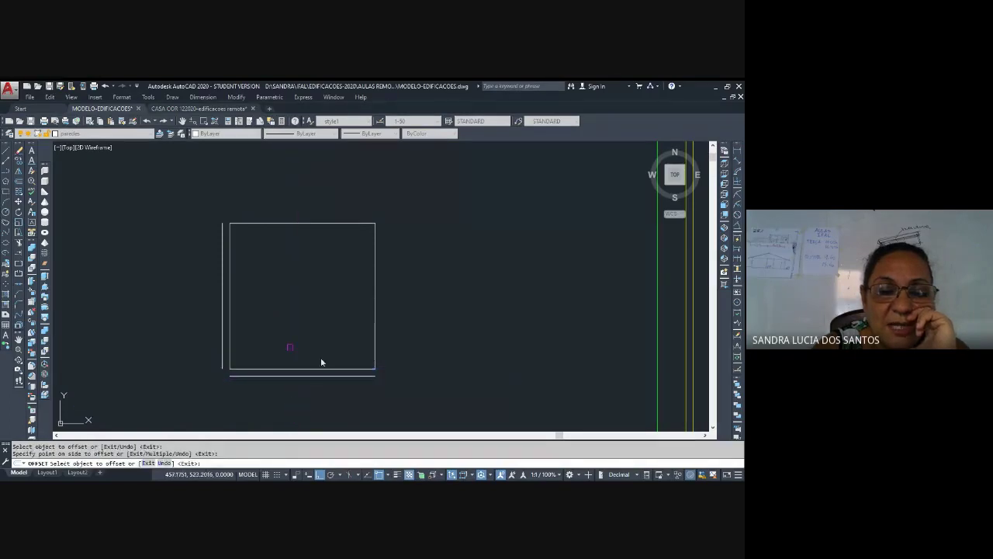
pyautogui.click(377, 290)
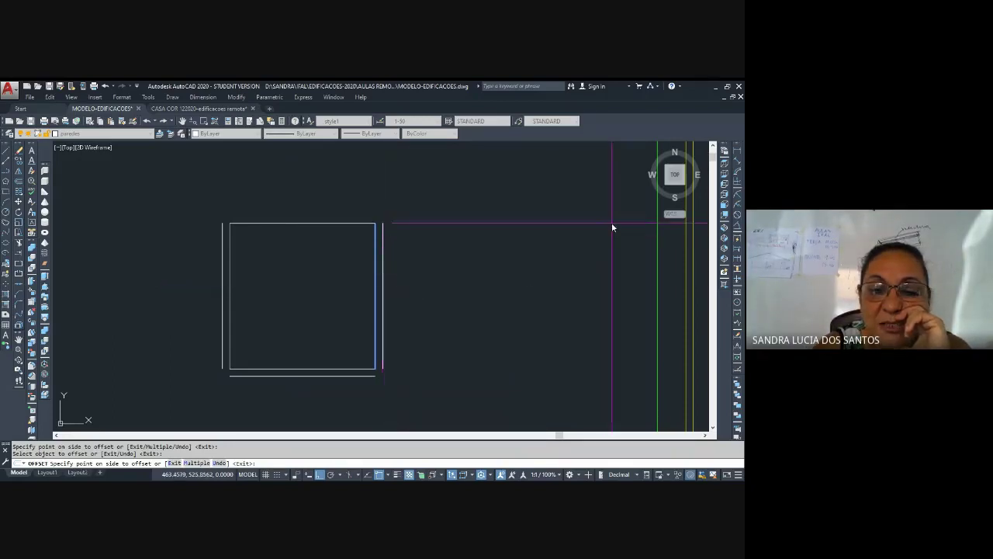
pyautogui.click(615, 199)
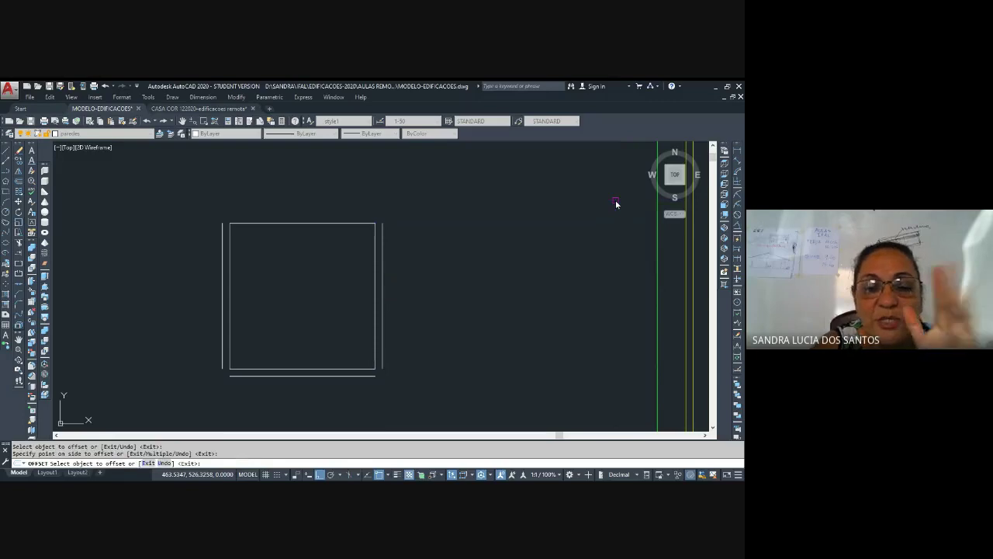
pyautogui.click(304, 224)
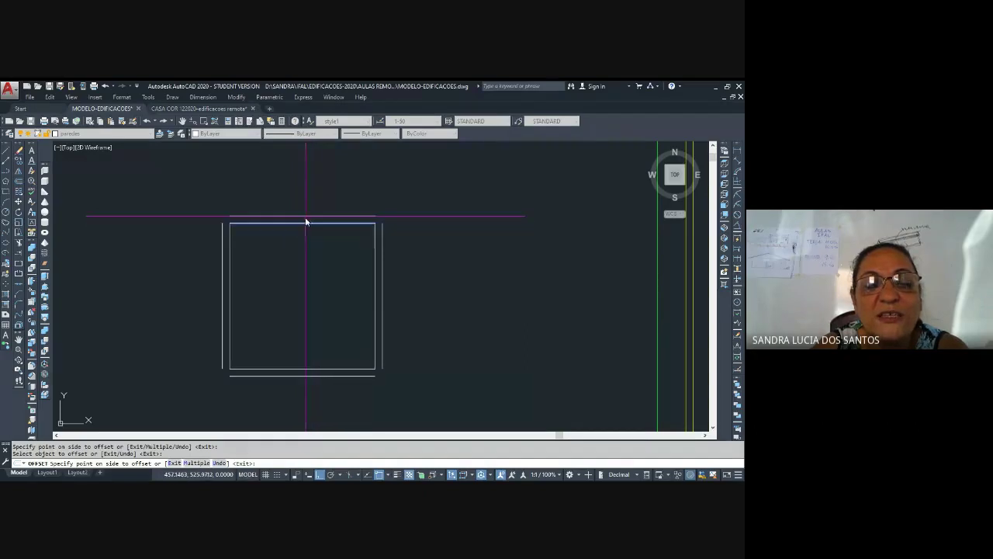
pyautogui.click(304, 167)
pyautogui.press('Return')
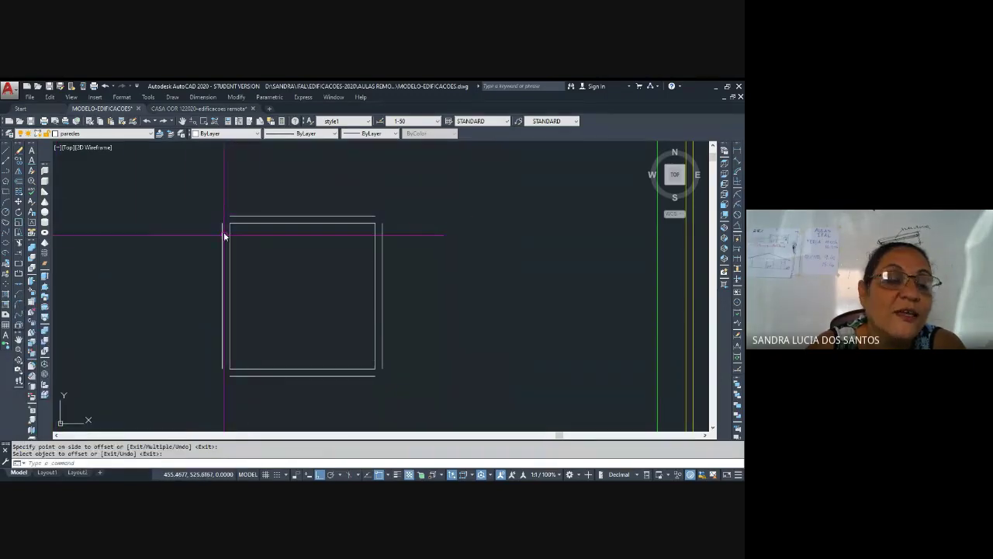
# Join the outer wall lines at the upper-left and lower-left corners with a zero-distance Chamfer.
pyautogui.click(20, 295)
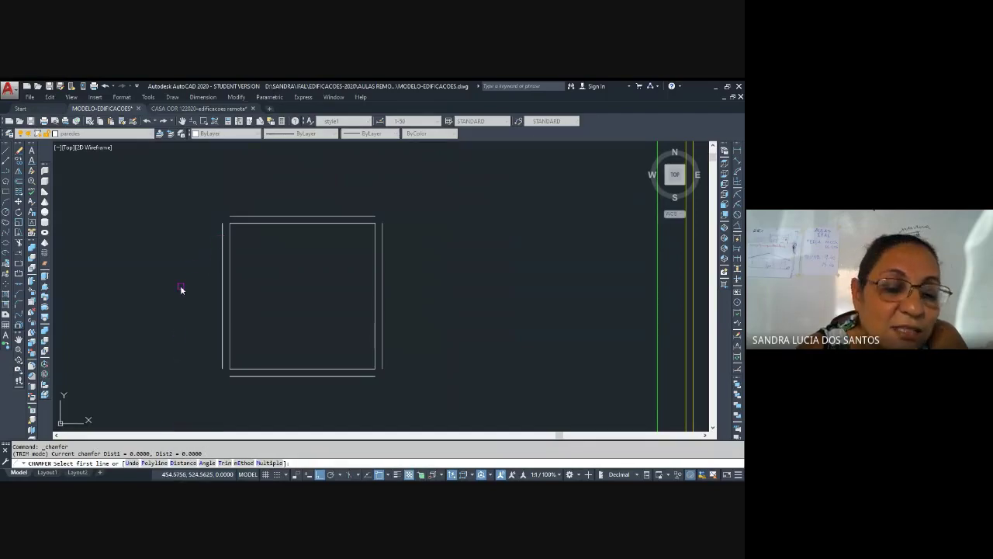
pyautogui.click(222, 246)
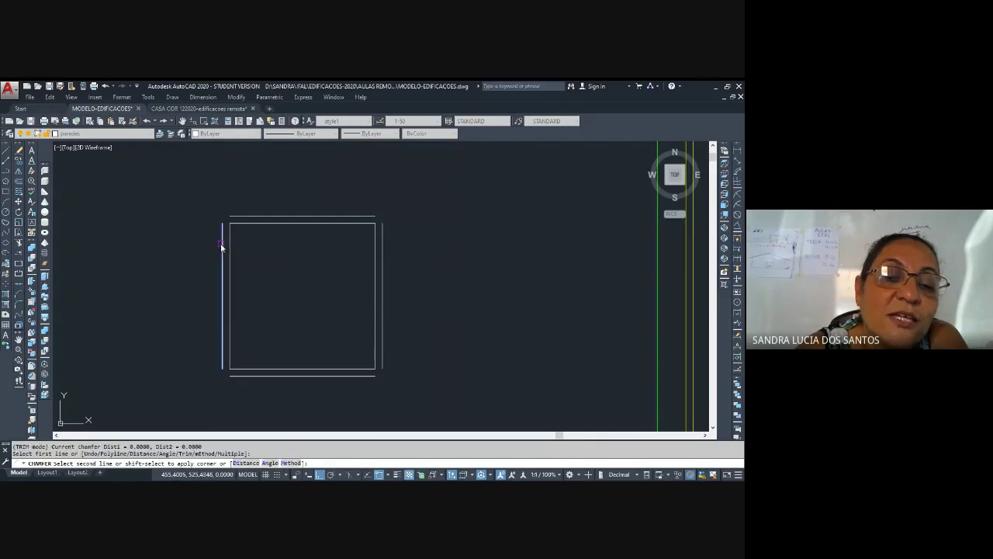
pyautogui.click(269, 217)
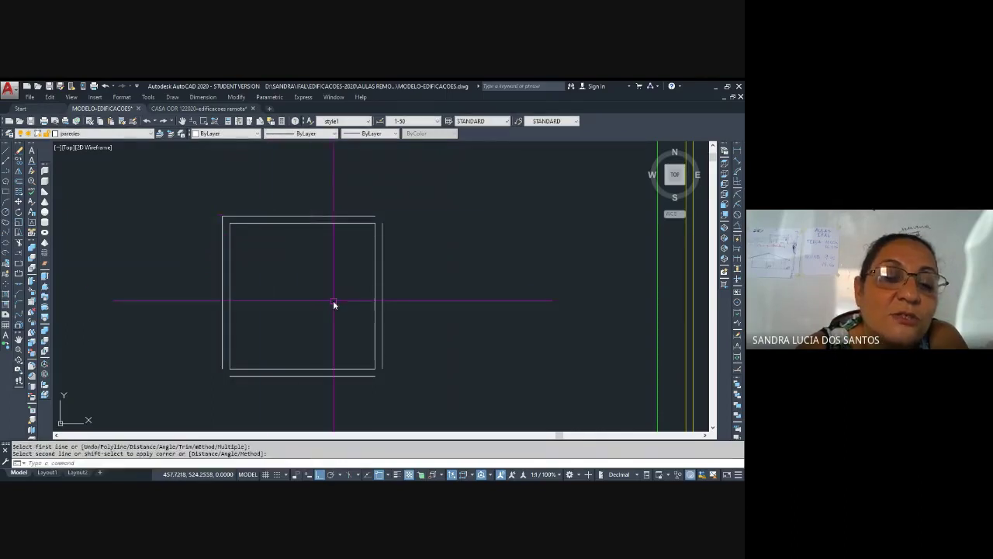
pyautogui.click(19, 298)
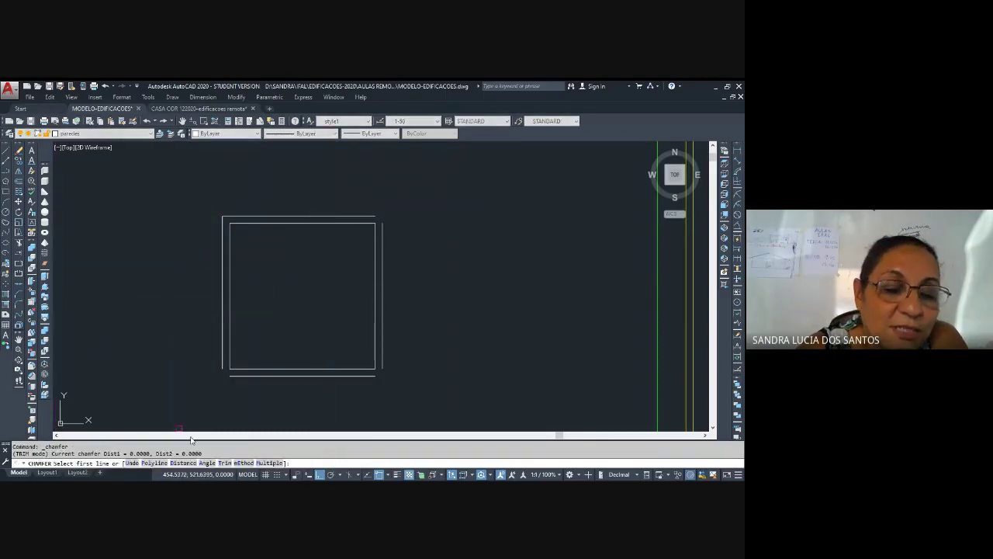
pyautogui.click(251, 377)
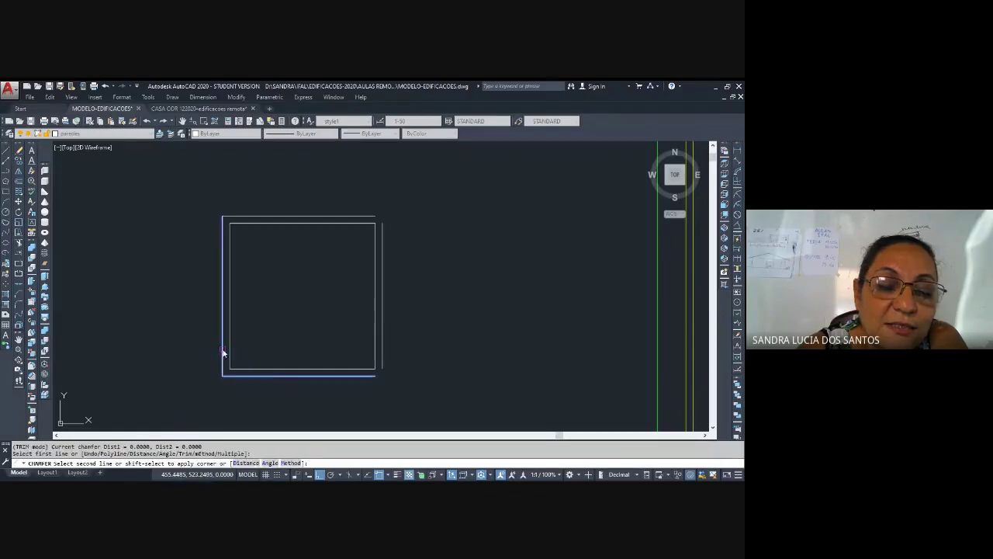
pyautogui.click(224, 353)
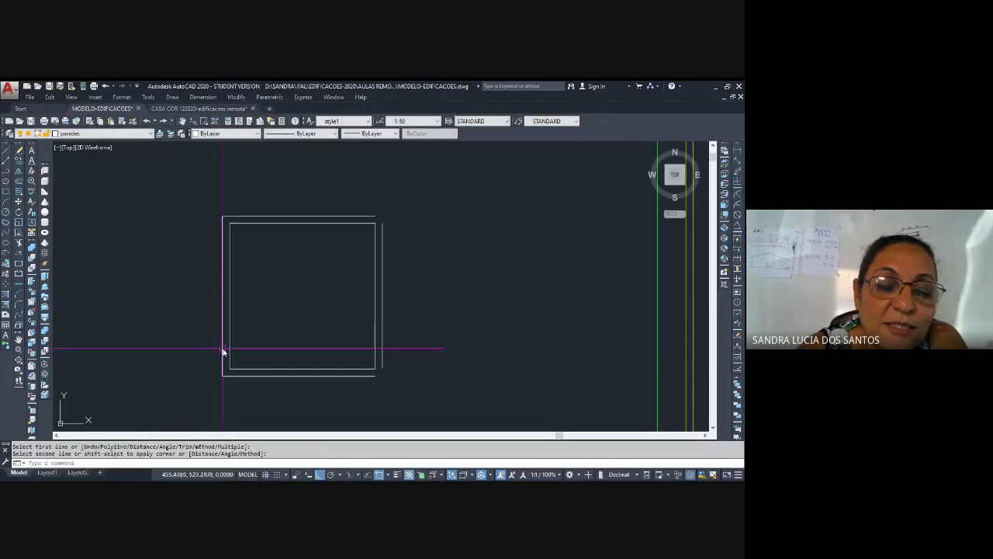
# Close the lower-right and upper-right corners of the outer wall outline with a zero-distance Chamfer.
pyautogui.click(419, 400)
pyautogui.press('Return')
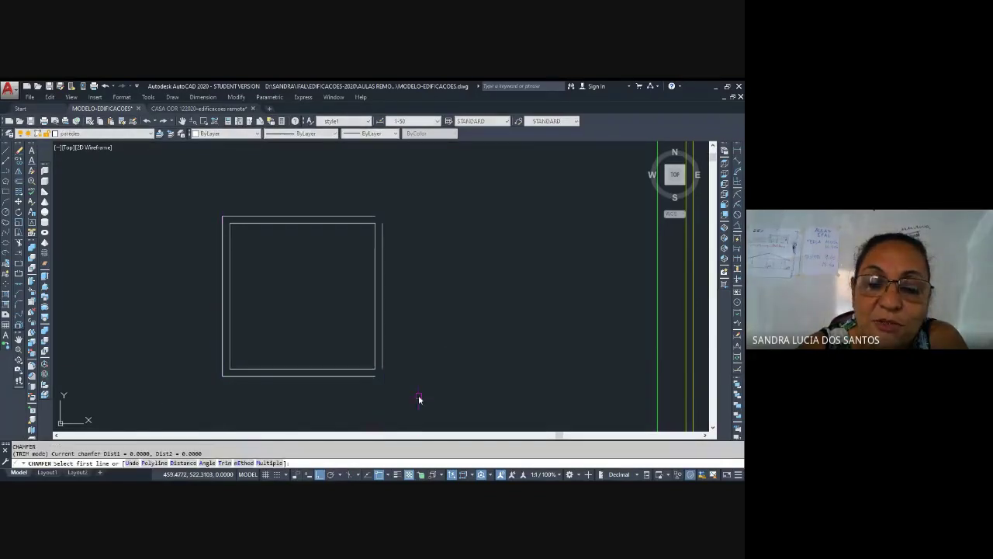
pyautogui.click(362, 377)
pyautogui.click(381, 350)
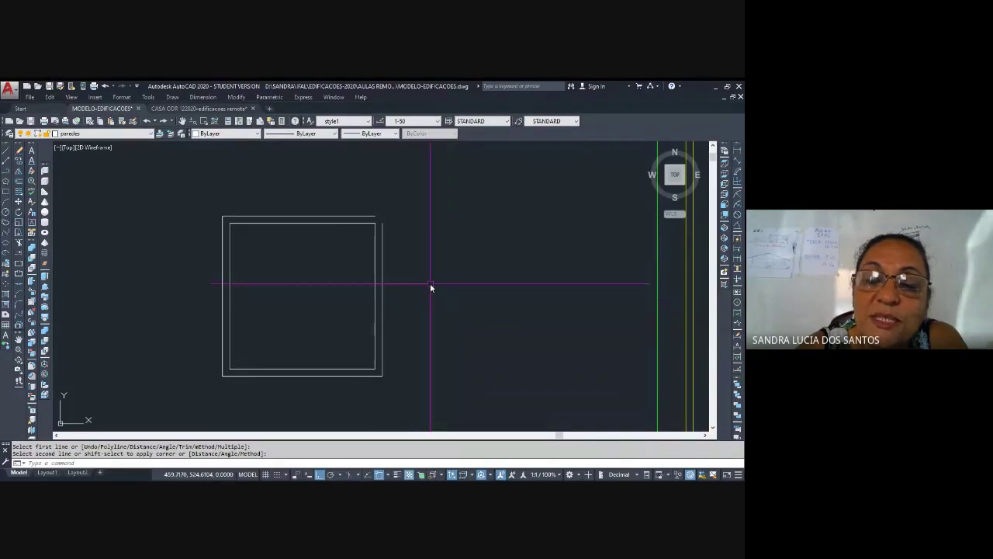
pyautogui.press('Return')
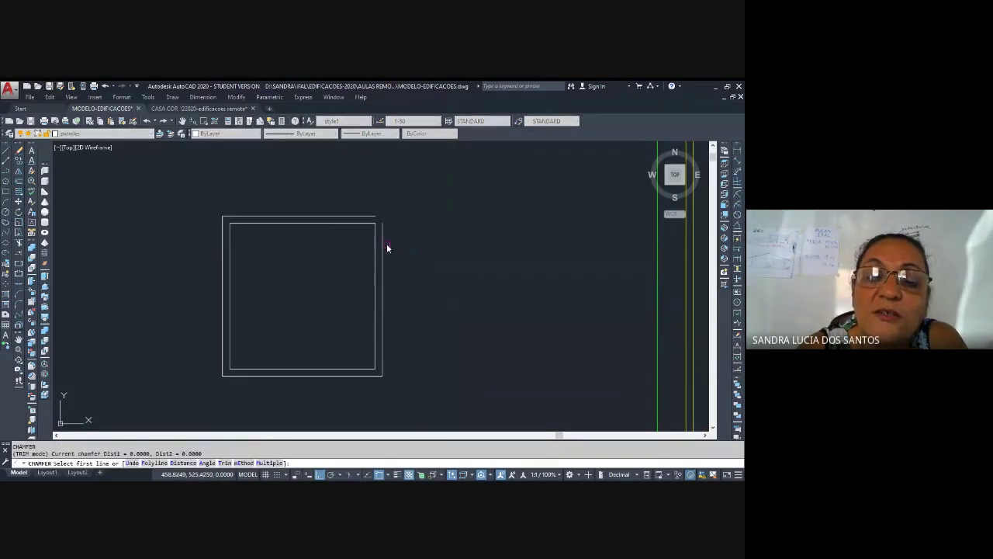
pyautogui.click(382, 250)
pyautogui.click(363, 217)
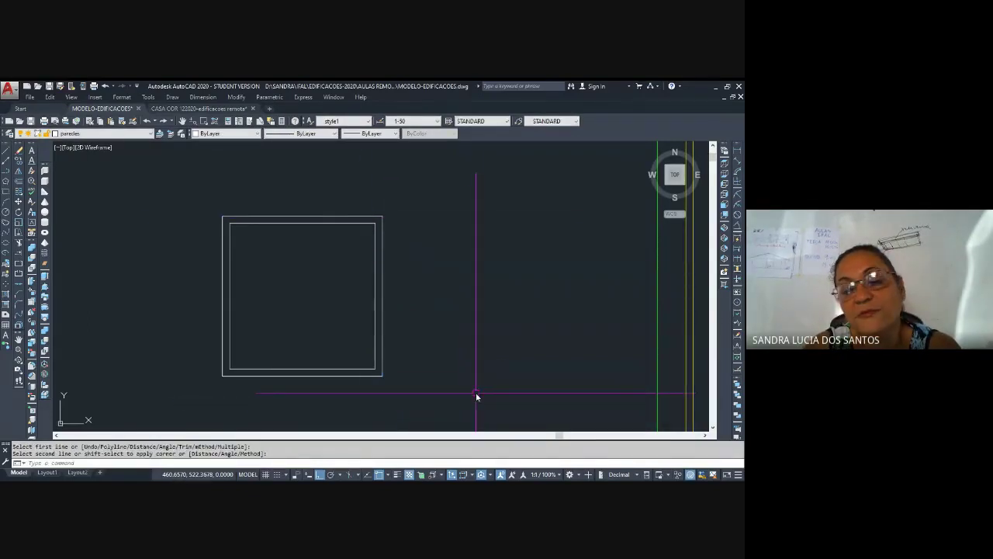
pyautogui.scroll(-4, 287, 357)
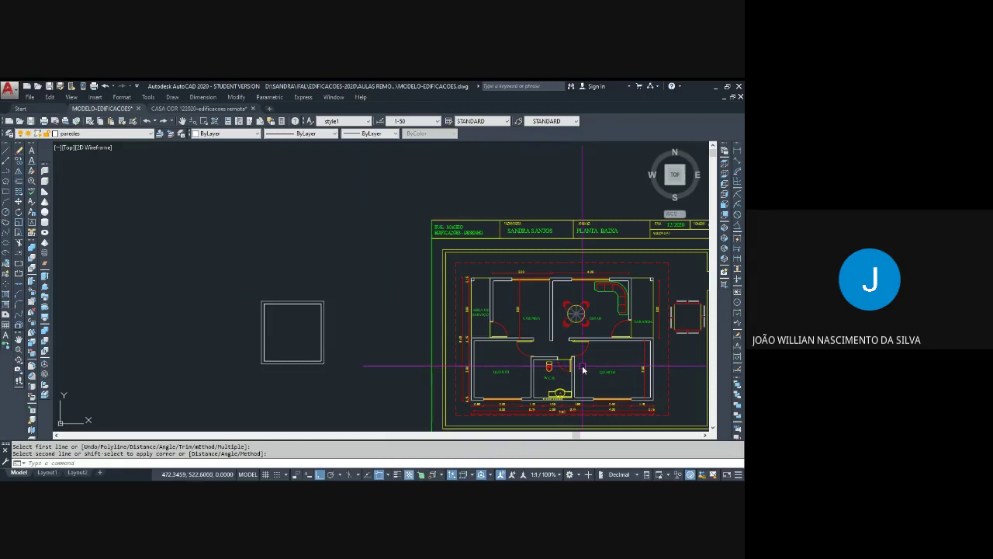
pyautogui.moveTo(593, 365); pyautogui.dragTo(276, 346, button='middle')
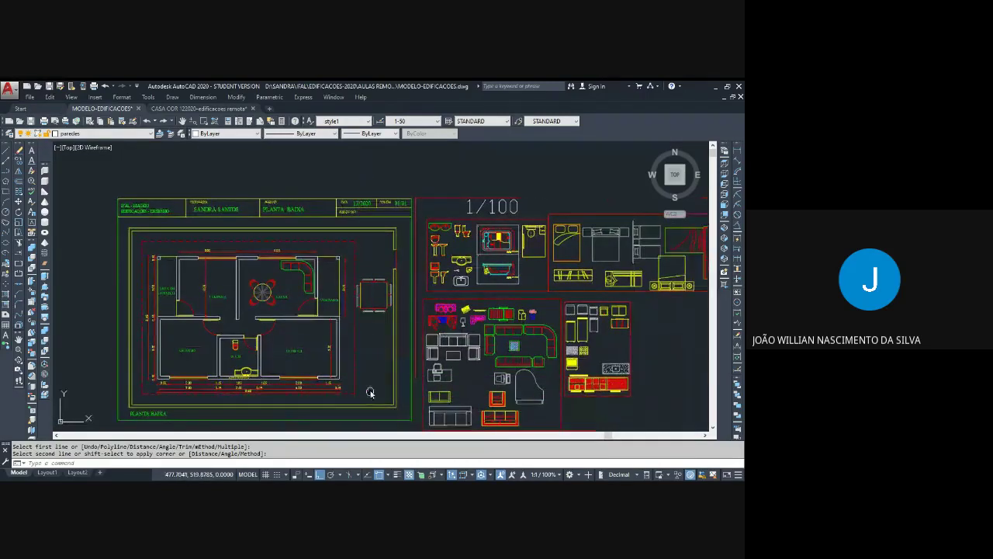
pyautogui.moveTo(290, 402); pyautogui.dragTo(290, 378, button='middle')
pyautogui.moveTo(133, 378); pyautogui.dragTo(443, 377, button='middle')
pyautogui.moveTo(347, 293); pyautogui.dragTo(406, 295, button='middle')
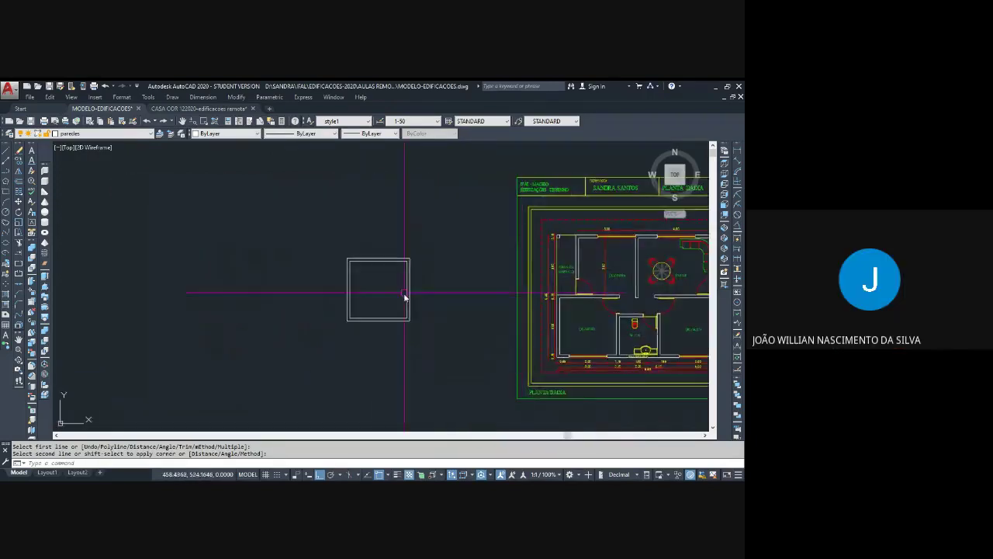
# Set both Chamfer distances to 0.5.
pyautogui.scroll(2, 395, 270)
pyautogui.scroll(2, 395, 267)
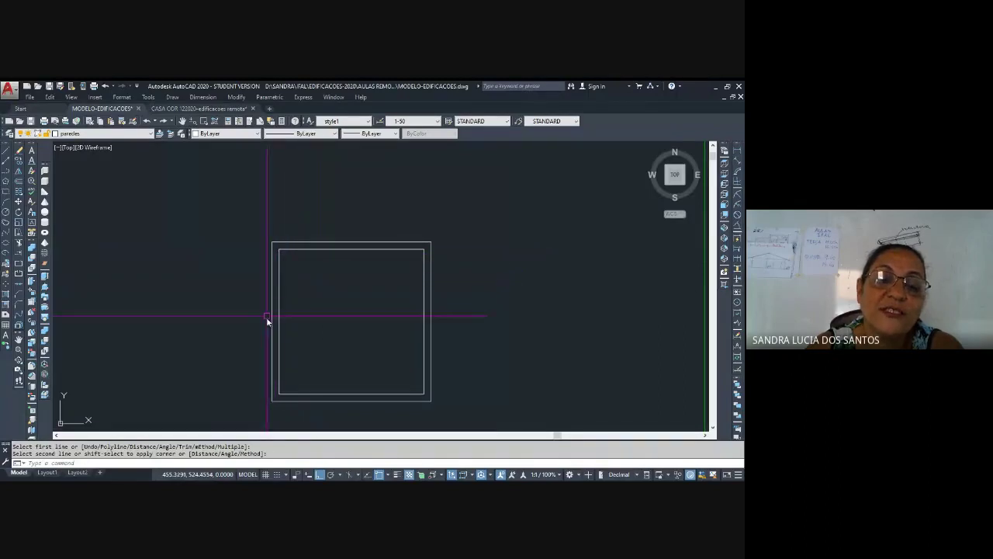
pyautogui.click(18, 299)
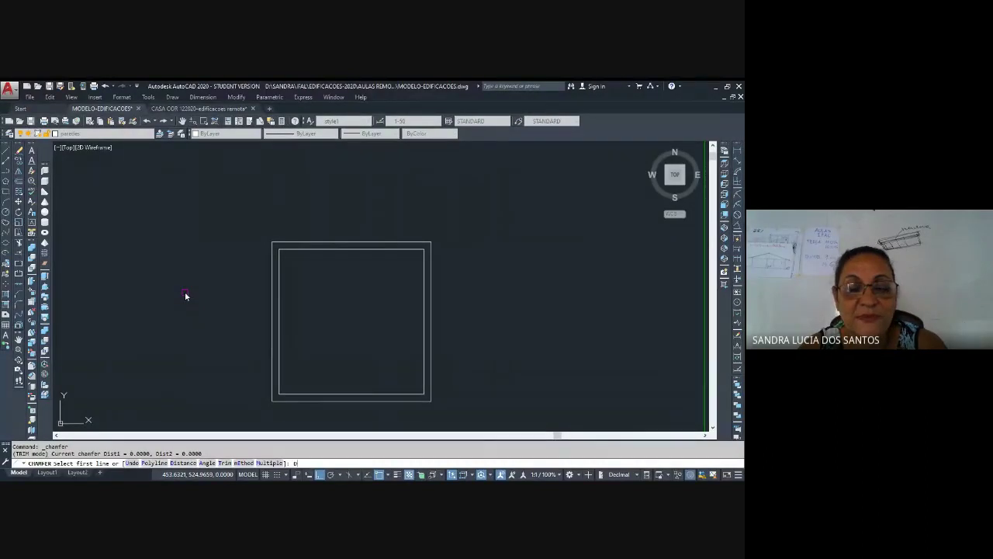
pyautogui.write('D')
pyautogui.press('Return')
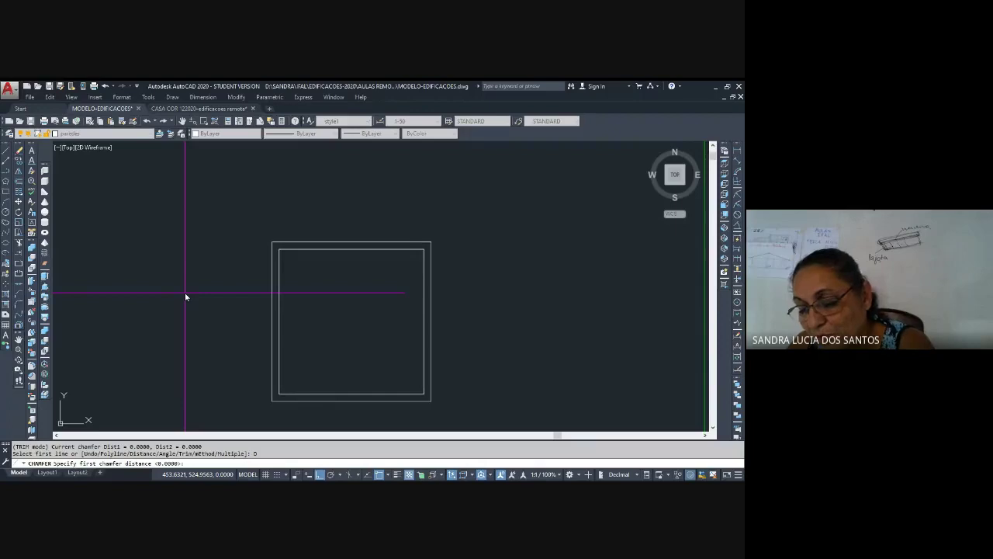
pyautogui.write('0.5')
pyautogui.press('Return')
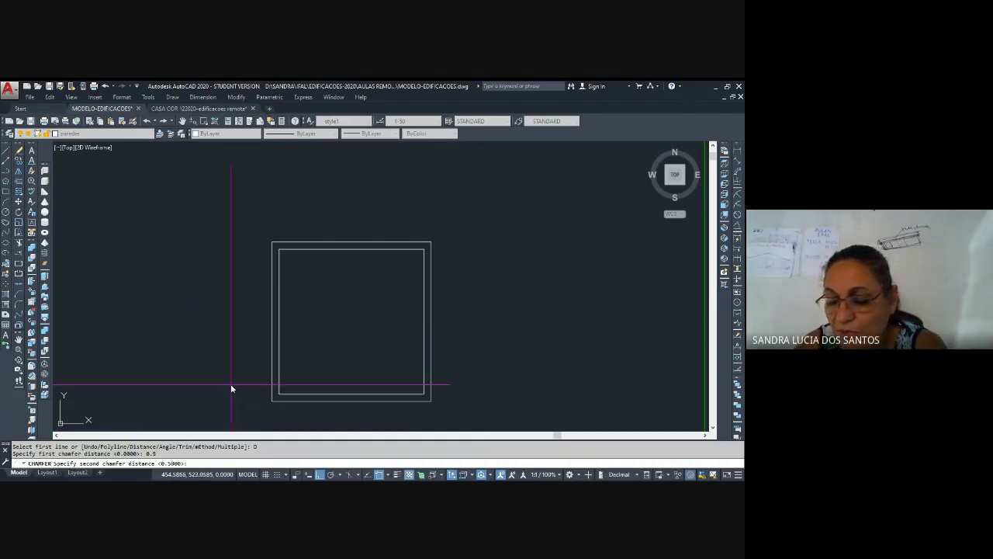
pyautogui.write('0')
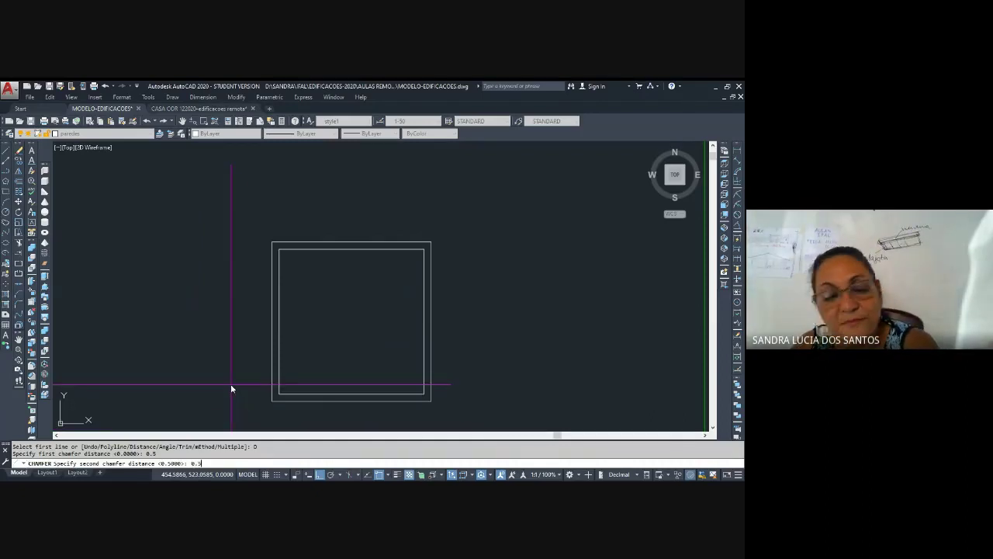
pyautogui.write('.5')
pyautogui.press('Return')
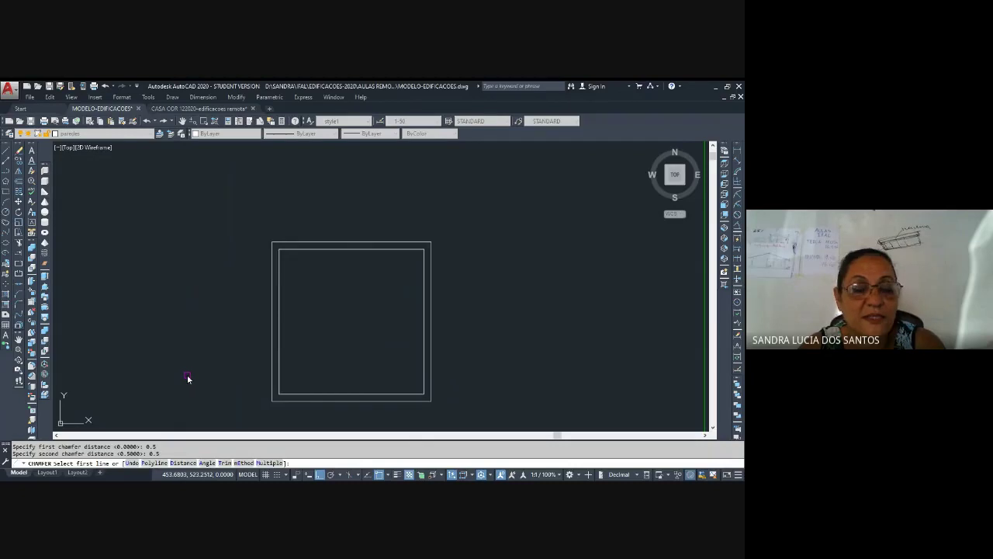
pyautogui.press('Escape')
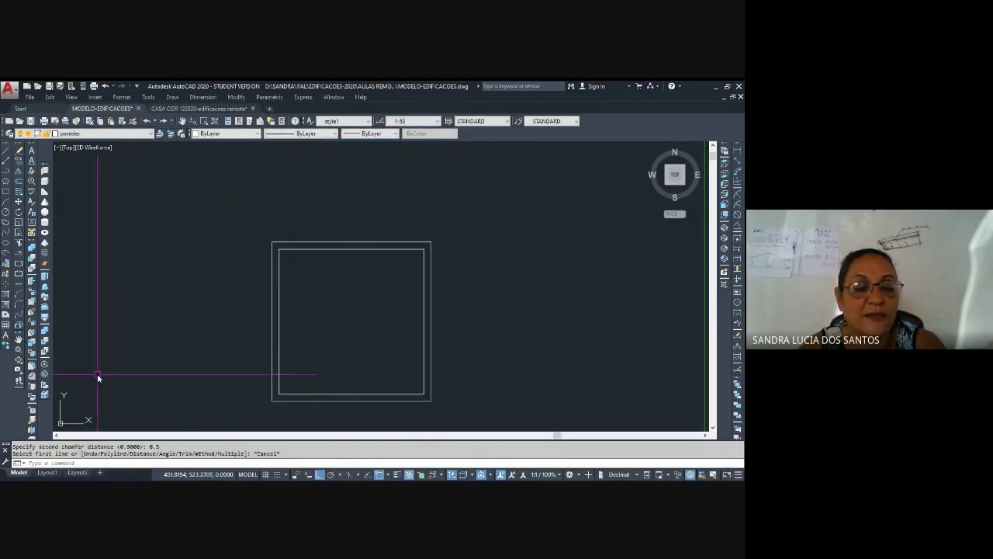
# Chamfer the upper-left corner of the room's inner wall outline with the 0.5 distances.
pyautogui.click(19, 297)
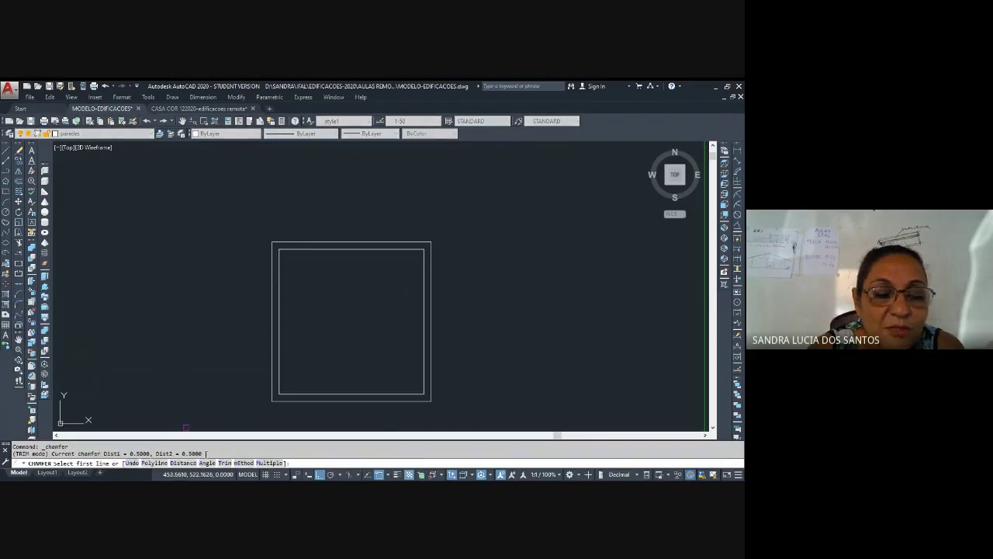
pyautogui.click(280, 284)
pyautogui.click(322, 252)
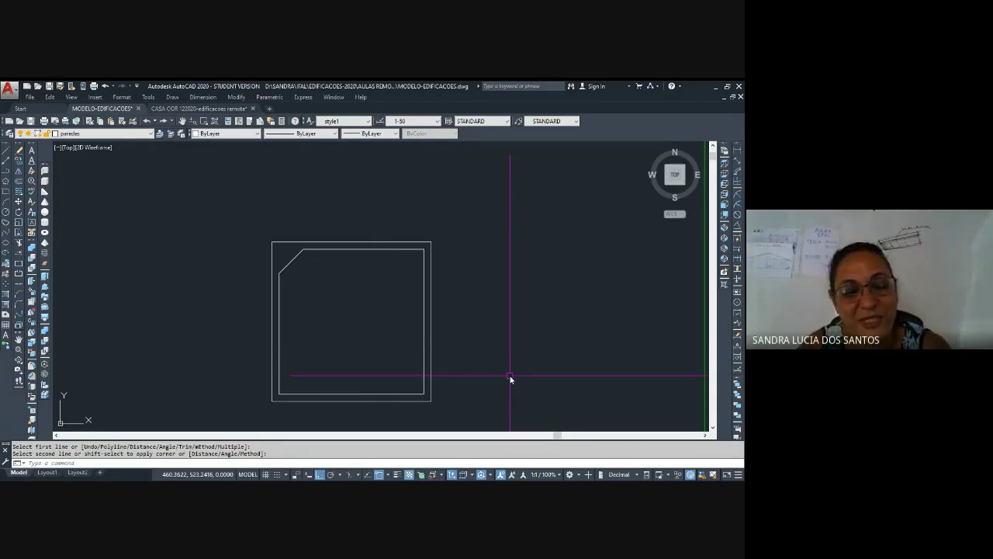
# Restore the inner outline's upper-left corner with a Chamfer using distances of 0, and delete the leftover bevel line.
pyautogui.click(20, 297)
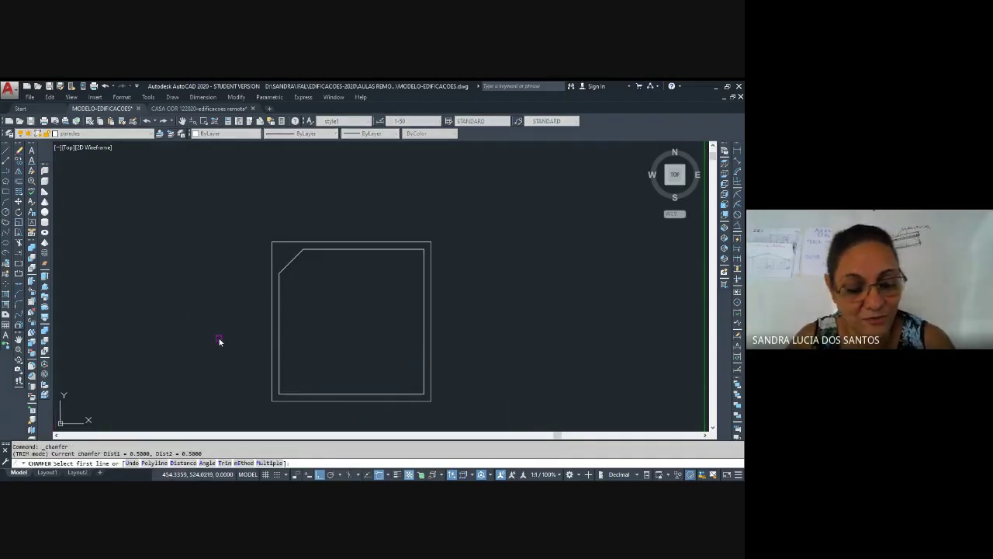
pyautogui.write('D')
pyautogui.press('Return')
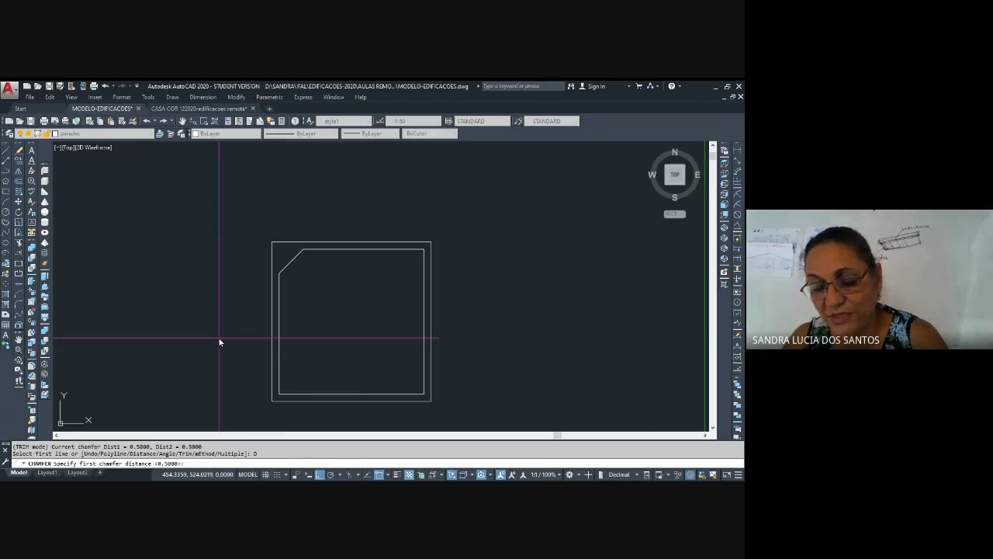
pyautogui.press('Return')
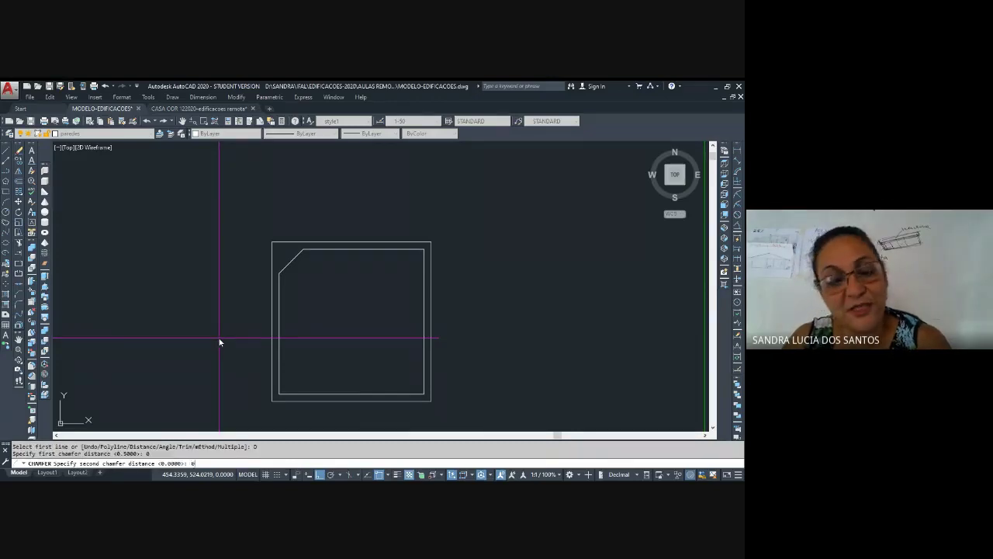
pyautogui.press('Return')
pyautogui.click(280, 287)
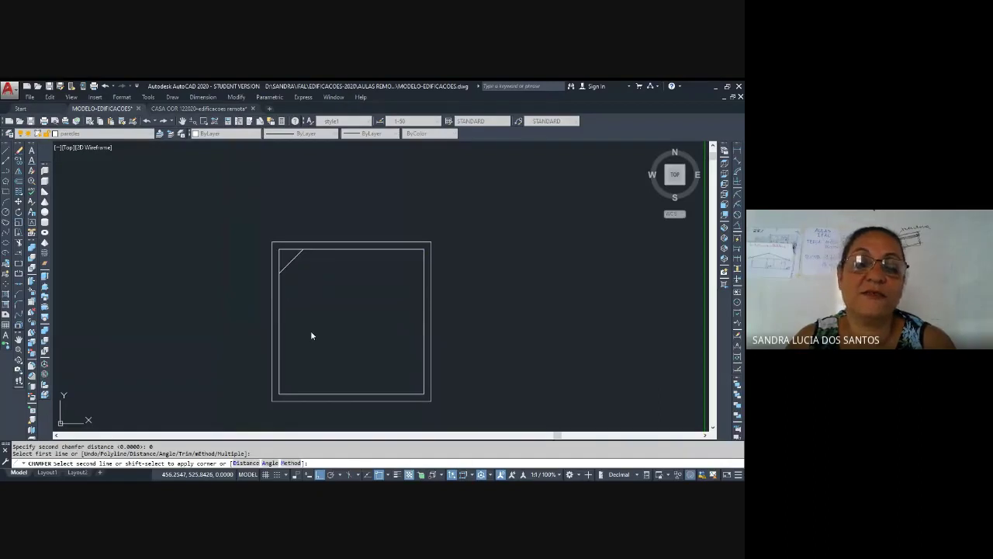
pyautogui.click(293, 262)
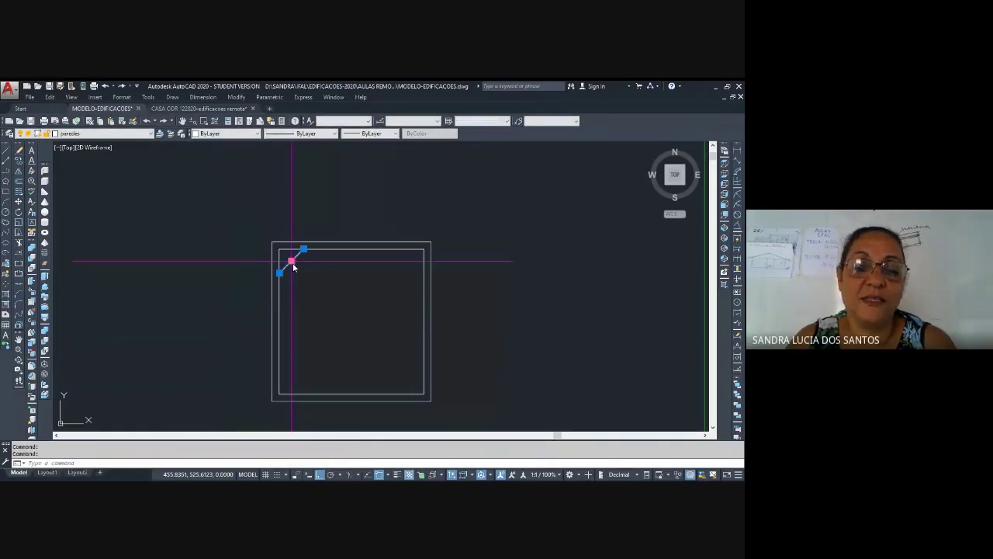
pyautogui.press('Delete')
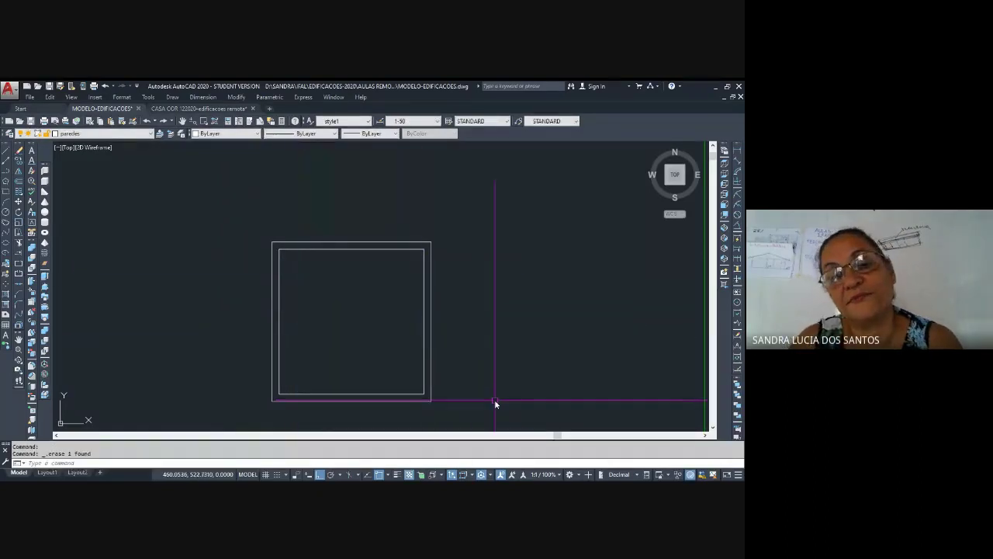
# Turn Ortho off and move the square table block from beside the floor plan to the empty area below the sheet.
pyautogui.scroll(-2, 249, 301)
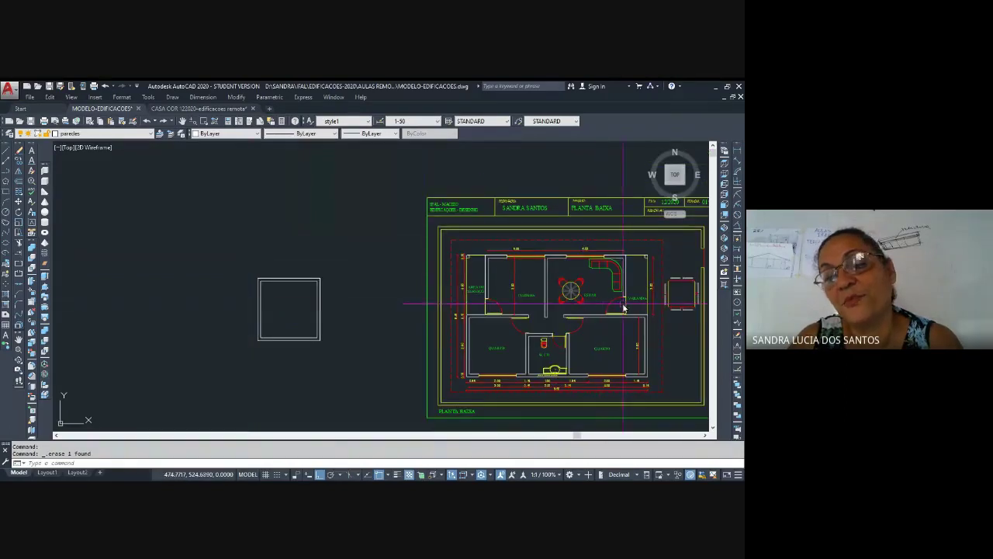
pyautogui.moveTo(599, 302); pyautogui.dragTo(324, 295, button='middle')
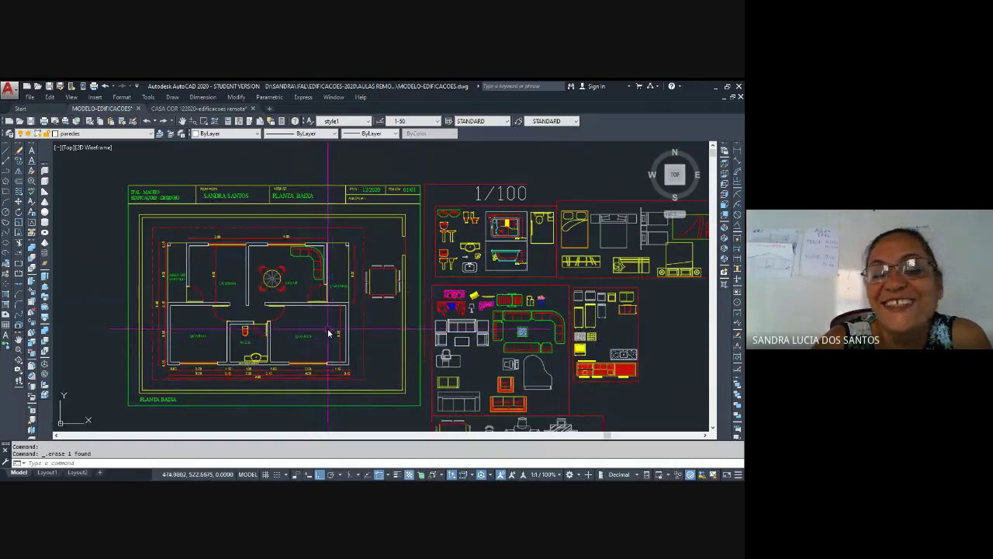
pyautogui.click(385, 293)
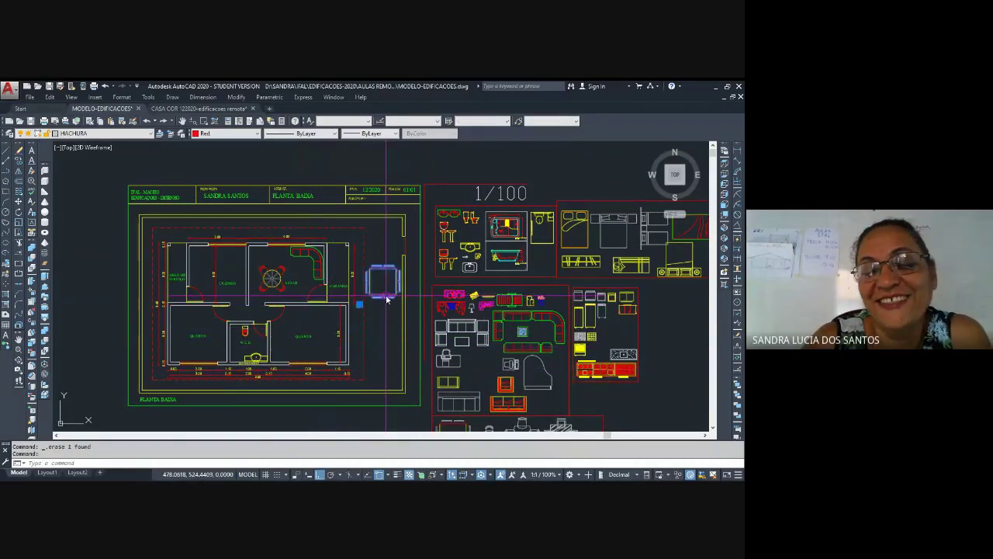
pyautogui.click(18, 203)
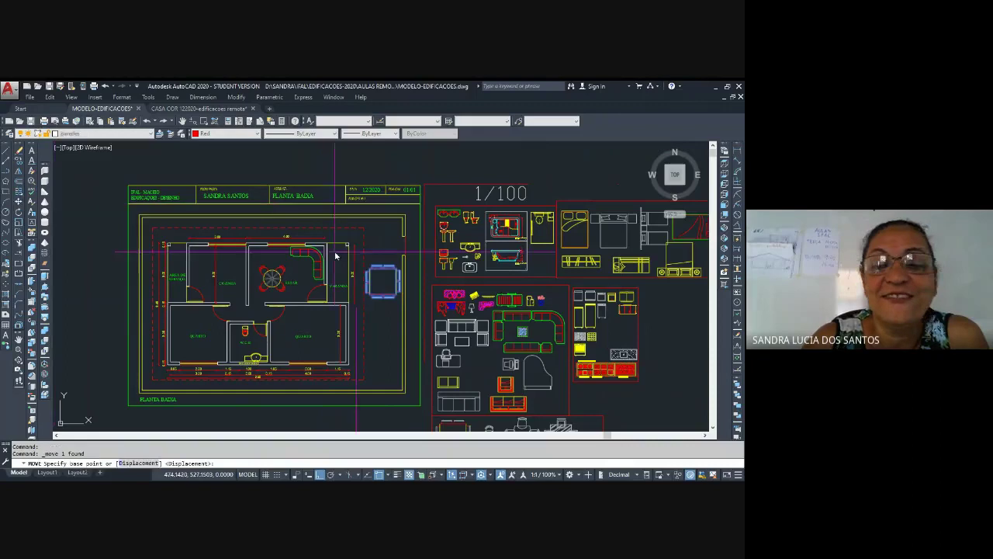
pyautogui.click(383, 281)
pyautogui.press('F8')
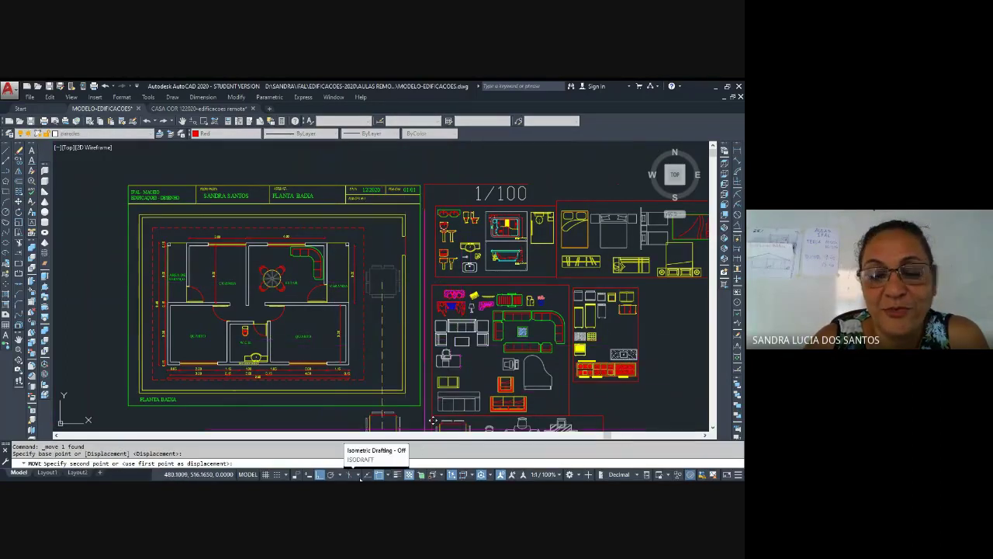
pyautogui.click(319, 474)
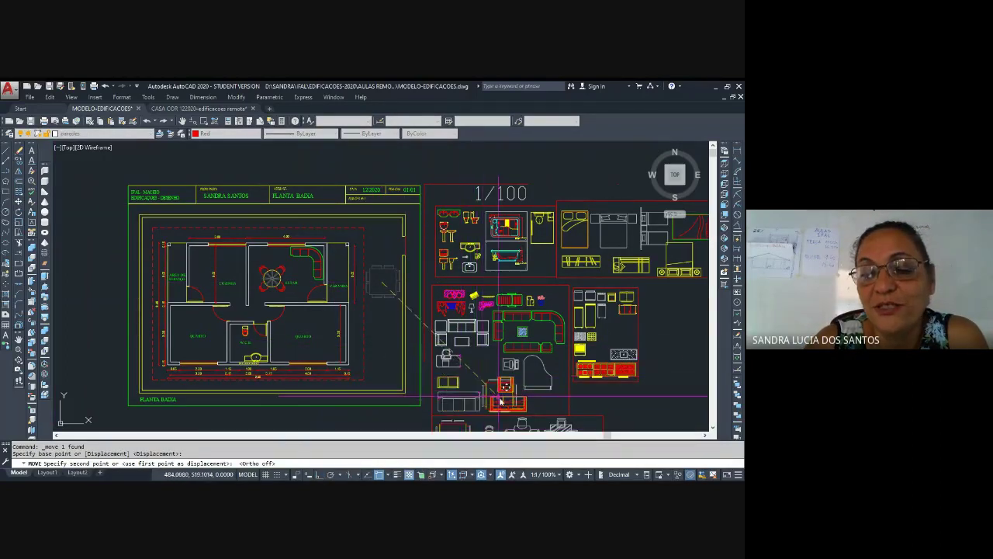
pyautogui.moveTo(497, 383); pyautogui.dragTo(475, 259, button='middle')
pyautogui.click(379, 335)
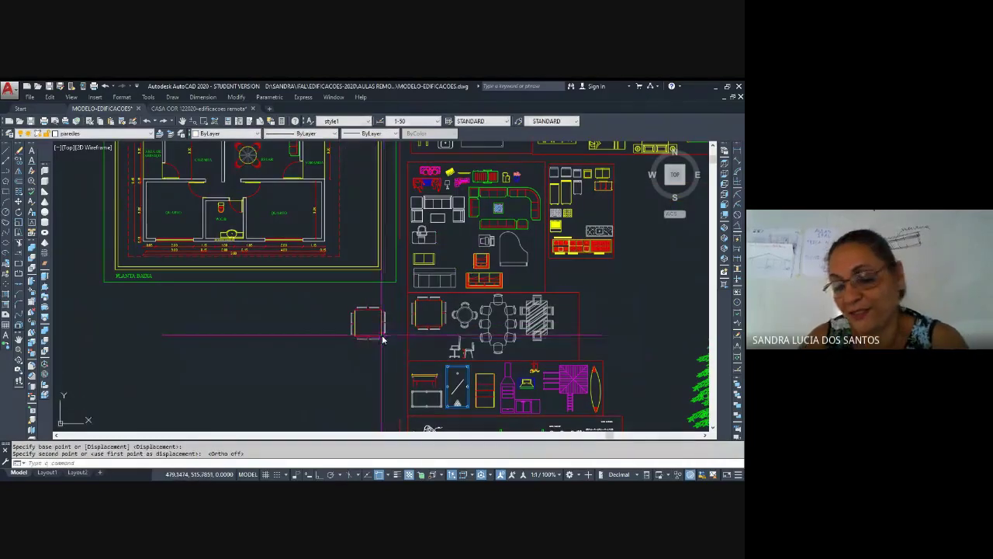
# Delete the square table block lying below the floor plan sheet, outside the furniture library.
pyautogui.click(379, 336)
pyautogui.click(366, 335)
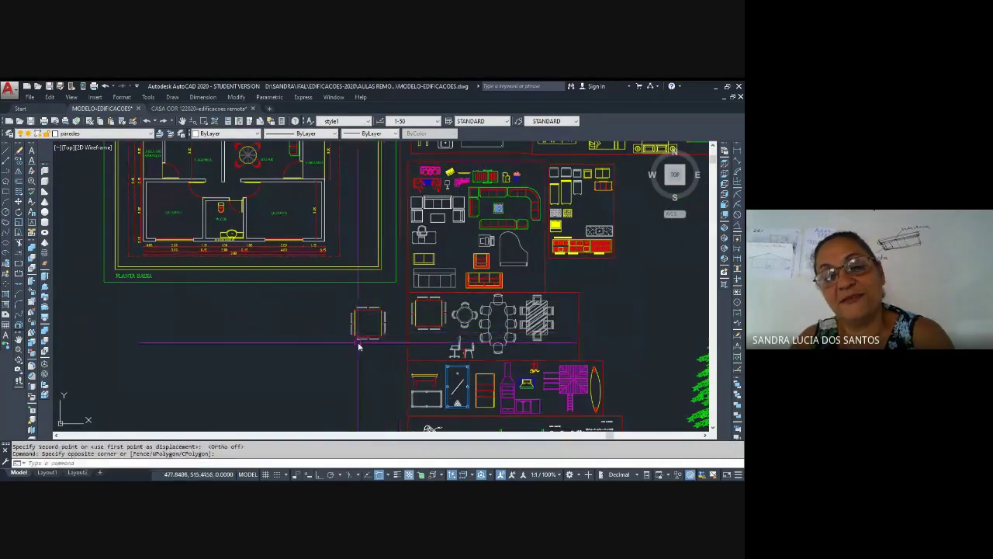
pyautogui.click(356, 334)
pyautogui.click(392, 305)
pyautogui.press('Delete')
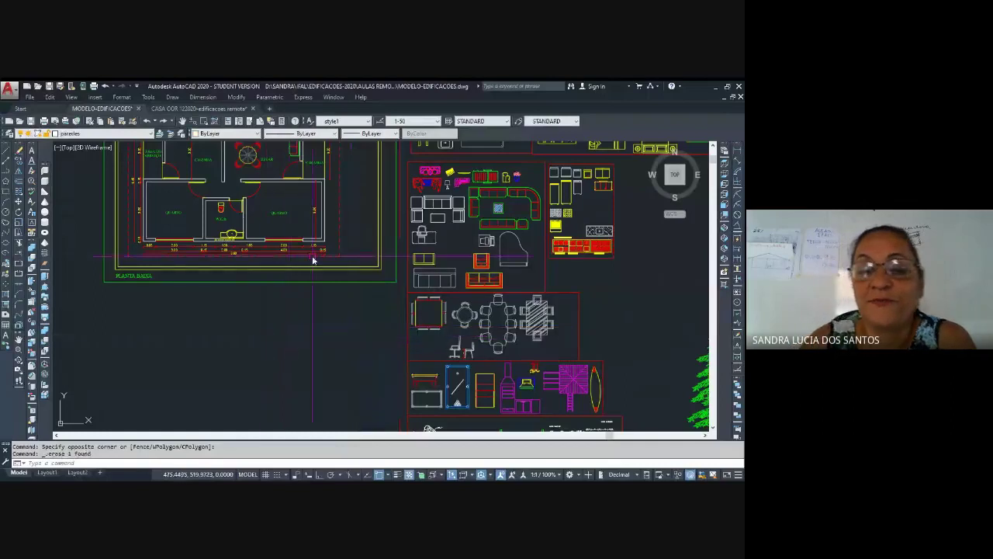
# Look over the block library, then switch to the CASA COR 122020-edificacoes remota drawing and examine its floor plans and room 09.
pyautogui.scroll(-2, 314, 256)
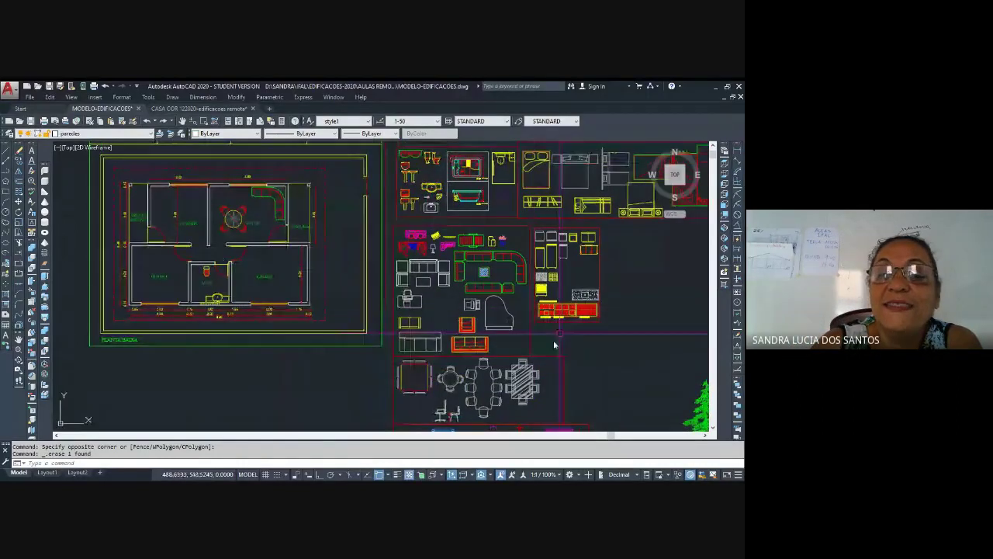
pyautogui.scroll(-2, 436, 406)
pyautogui.moveTo(543, 428); pyautogui.dragTo(448, 359, button='middle')
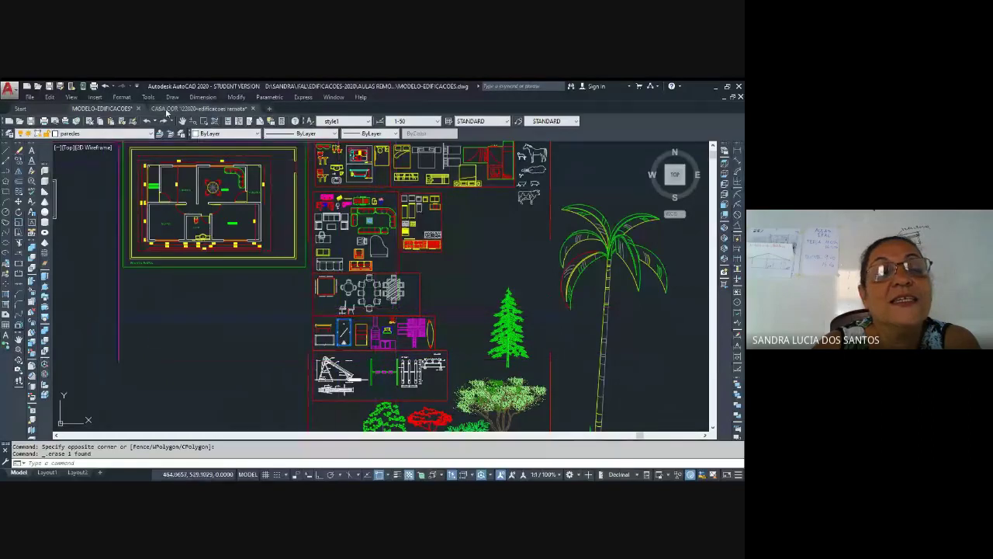
pyautogui.click(190, 110)
pyautogui.scroll(2, 381, 256)
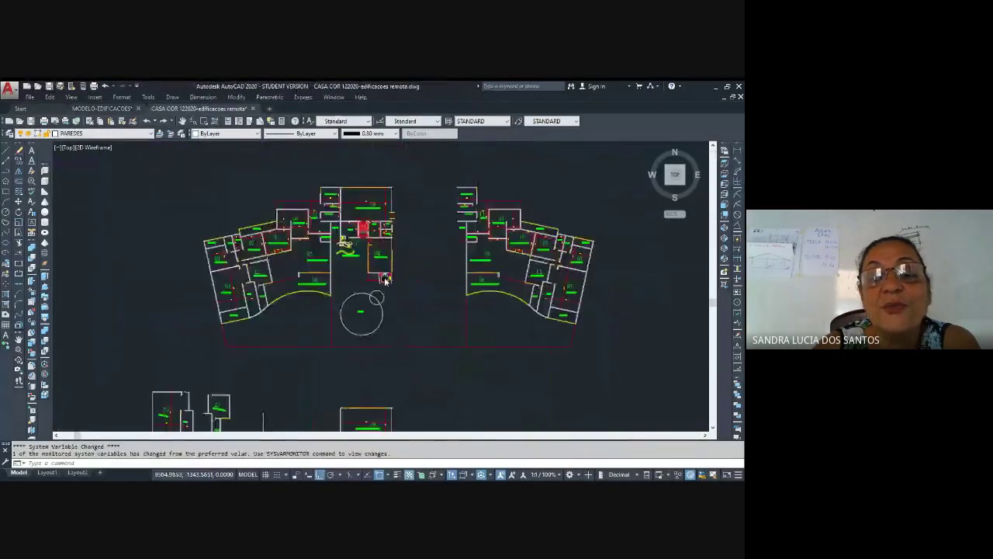
pyautogui.scroll(5, 367, 231)
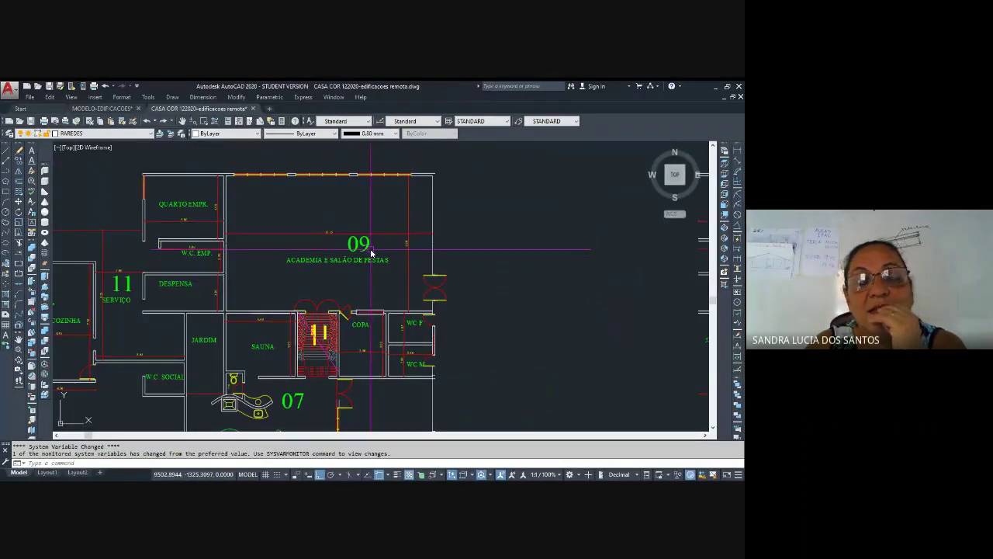
pyautogui.scroll(-5, 264, 256)
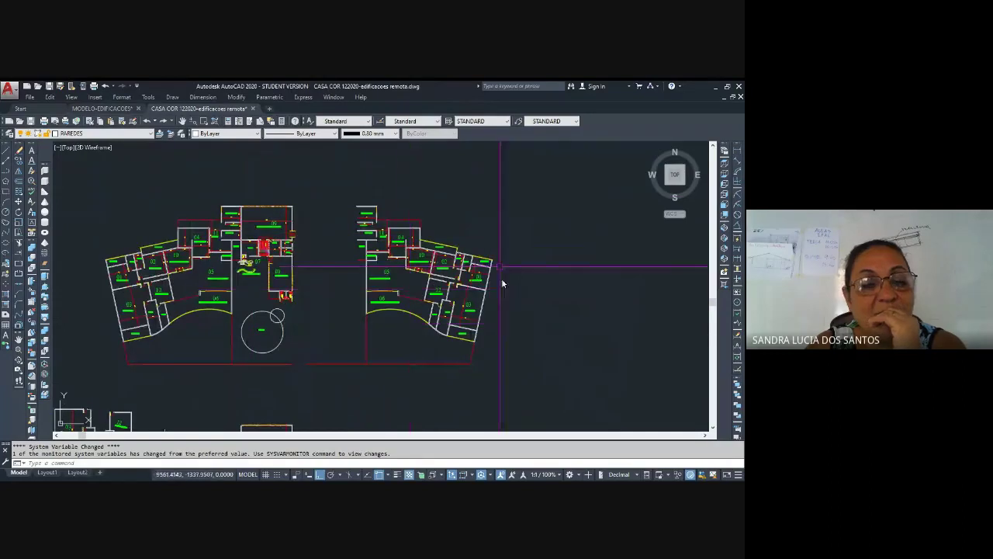
pyautogui.scroll(-2, 384, 219)
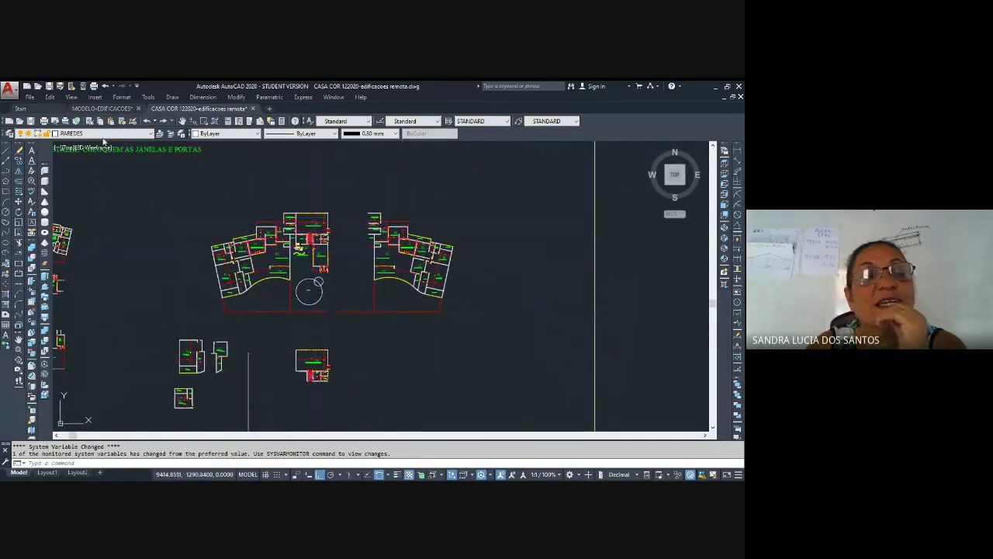
# Return to the MODELO-EDIFICACOES drawing to examine its furniture and tree blocks, then switch back to the CASA COR drawing.
pyautogui.click(100, 108)
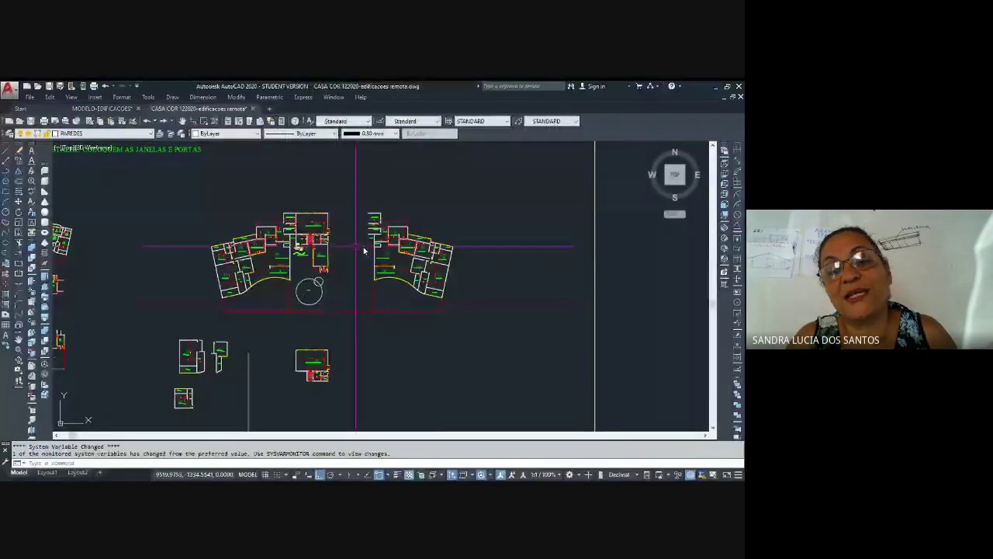
pyautogui.click(101, 108)
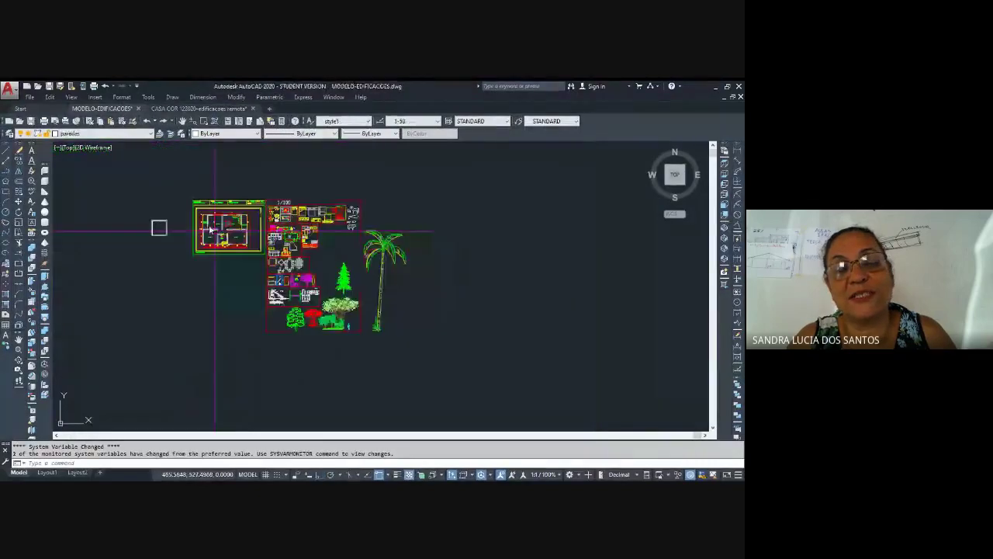
pyautogui.scroll(6, 273, 258)
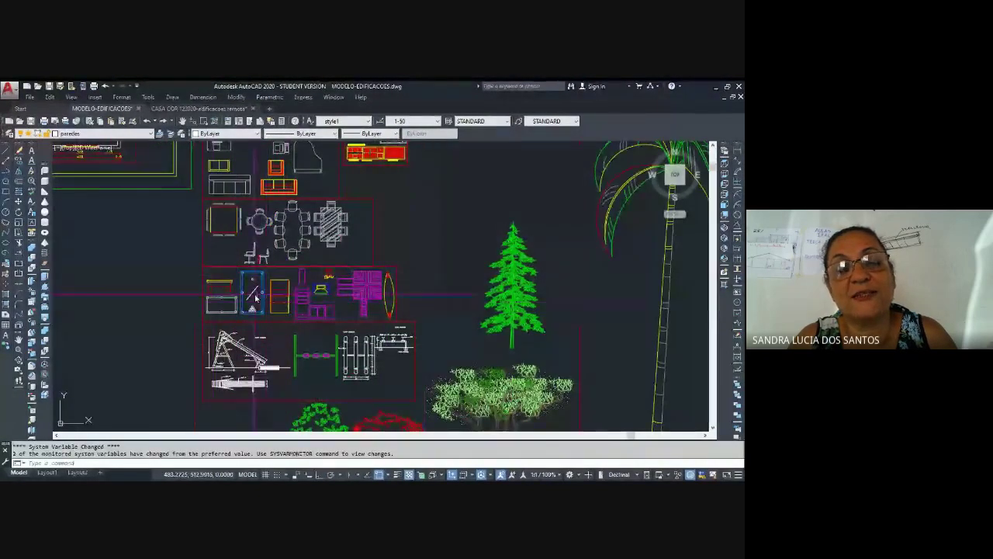
pyautogui.scroll(2, 261, 297)
pyautogui.scroll(-6, 270, 311)
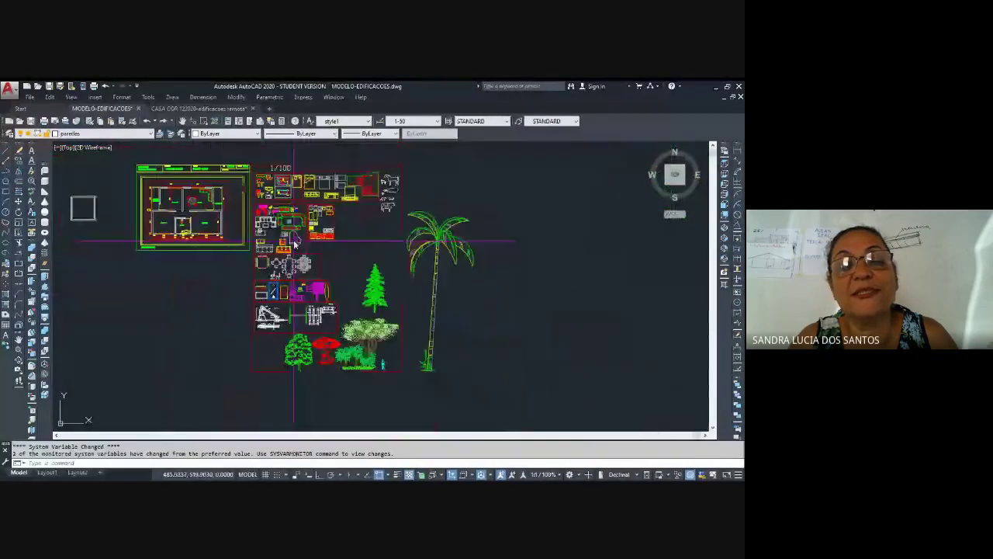
pyautogui.click(198, 107)
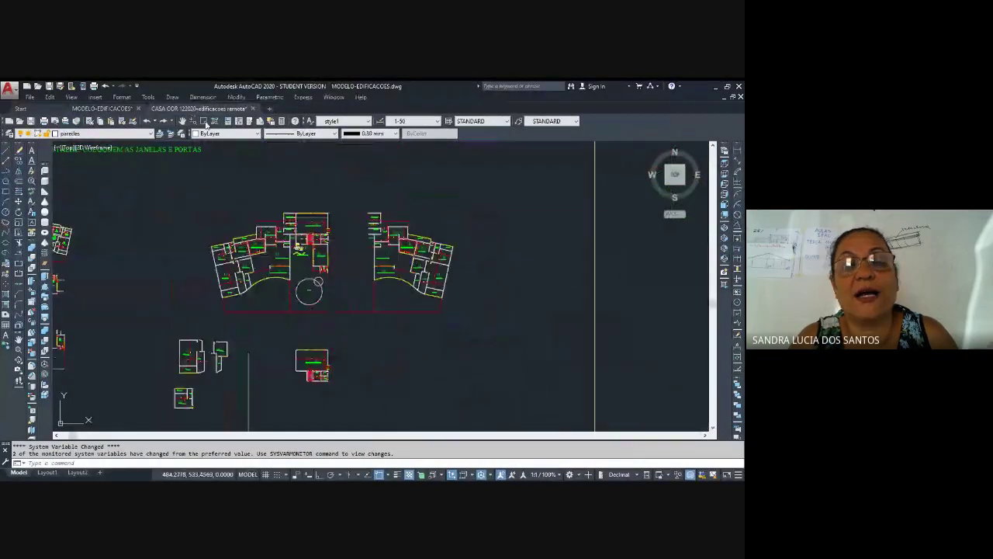
# Examine the mirrored floor plans in the CASA COR drawing, then return to MODELO-EDIFICACOES to review its floor plan and furniture blocks.
pyautogui.scroll(2, 311, 227)
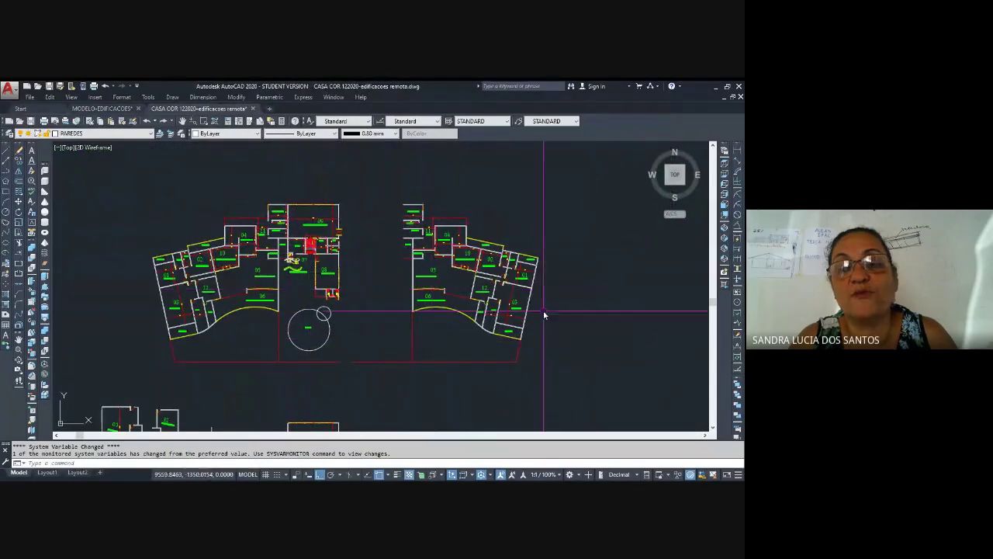
pyautogui.scroll(4, 326, 247)
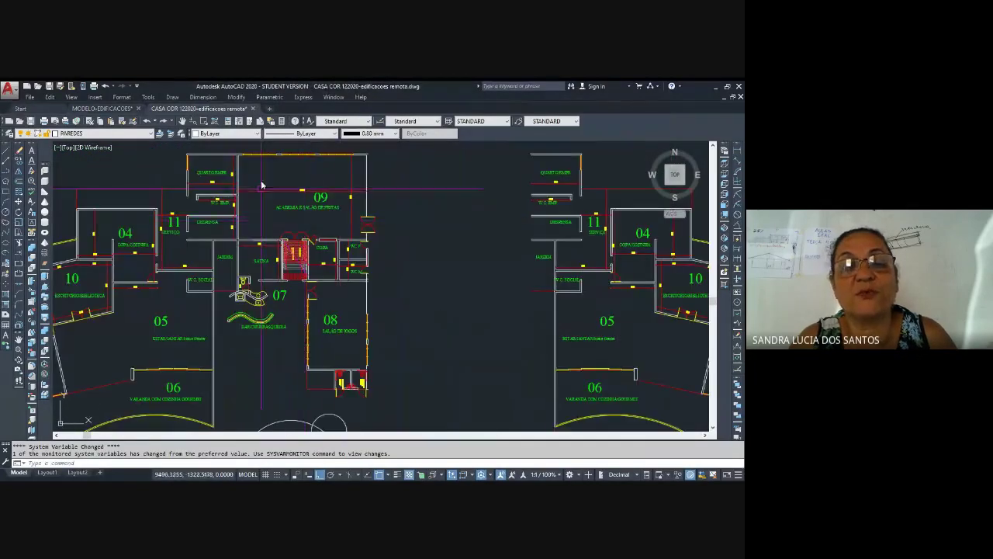
pyautogui.moveTo(290, 362)
pyautogui.mouseDown(button='middle')
pyautogui.moveTo(465, 361)
pyautogui.moveTo(459, 302)
pyautogui.moveTo(293, 372)
pyautogui.mouseUp(button='middle')
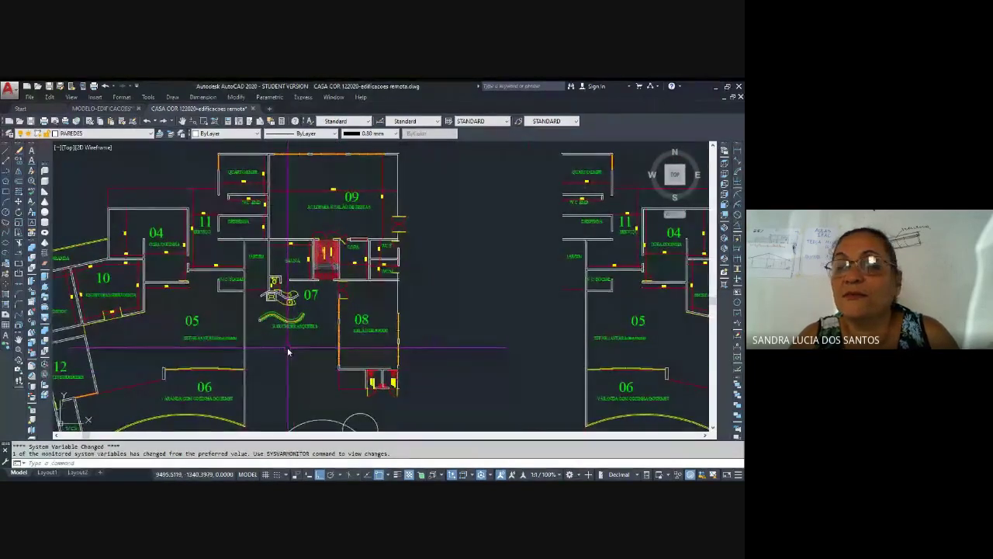
pyautogui.scroll(-2, 287, 349)
pyautogui.moveTo(422, 375)
pyautogui.mouseDown(button='middle')
pyautogui.moveTo(415, 351)
pyautogui.moveTo(443, 320)
pyautogui.mouseUp(button='middle')
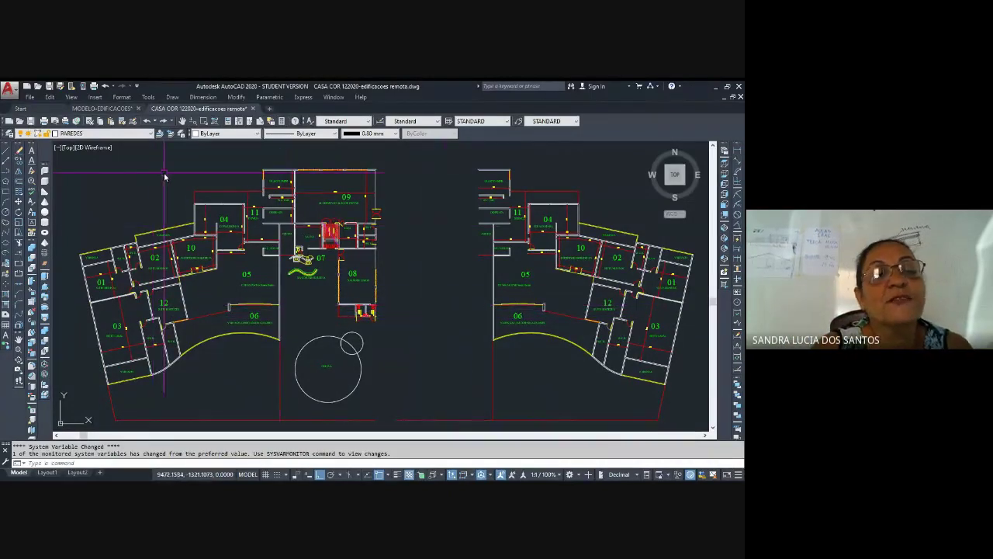
pyautogui.click(101, 108)
pyautogui.scroll(2, 150, 186)
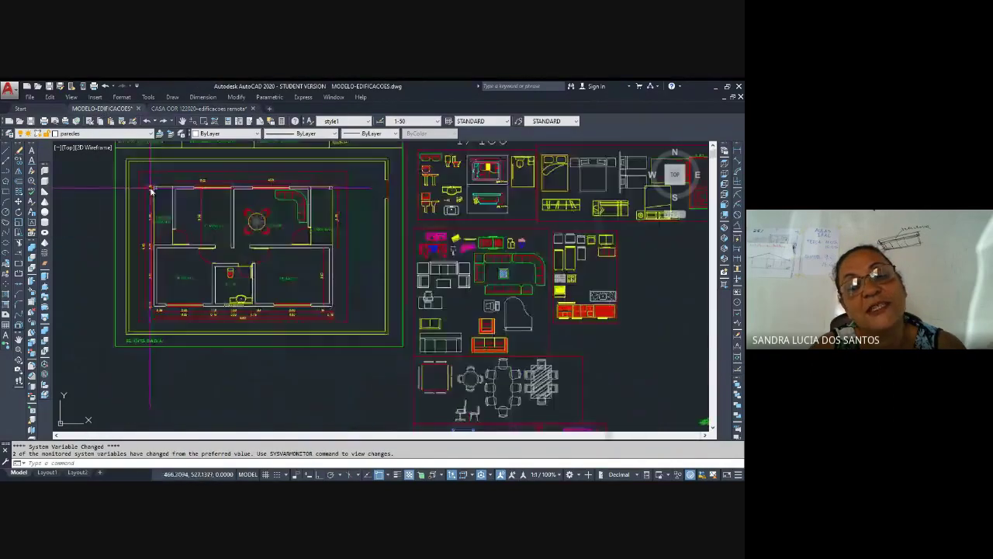
pyautogui.moveTo(329, 242); pyautogui.dragTo(316, 294, button='middle')
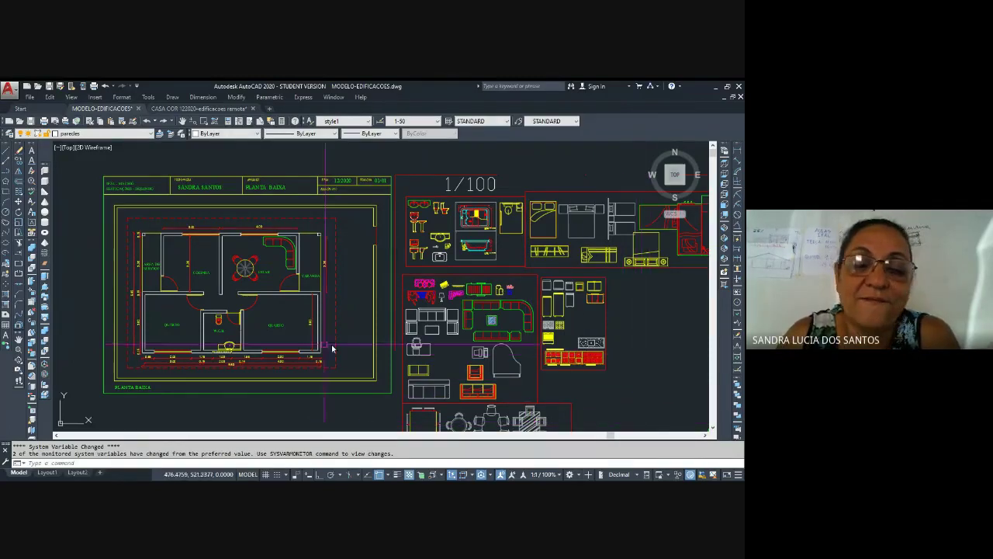
pyautogui.scroll(2, 447, 234)
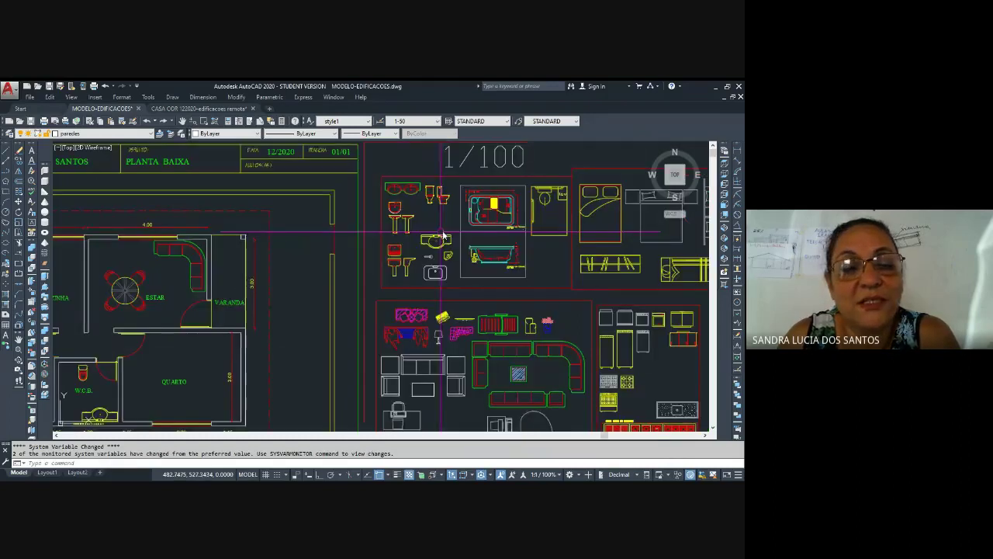
pyautogui.scroll(-2, 404, 222)
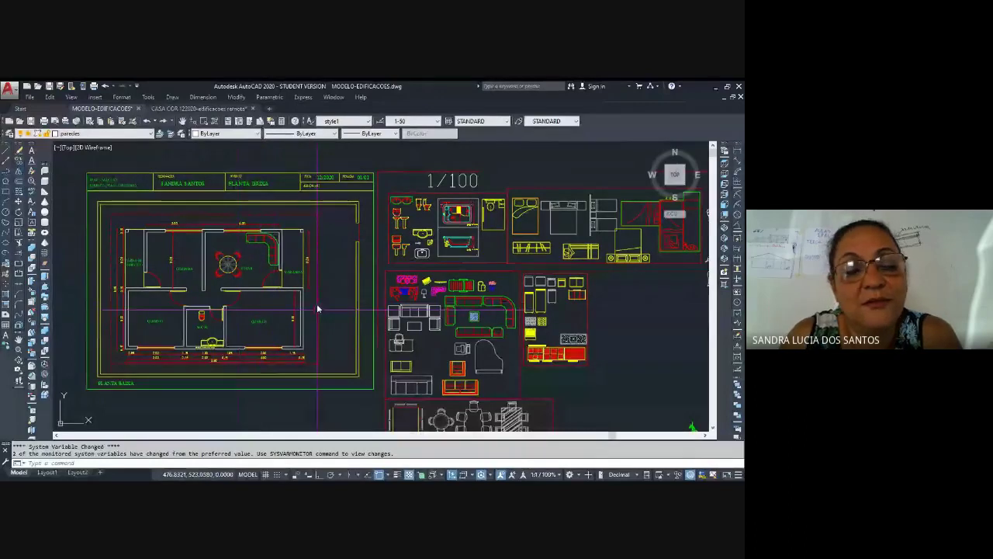
# Delete all the horizontal dimensions below the floor plan, under the two QUARTO rooms and the W.C.B.
pyautogui.scroll(5, 140, 359)
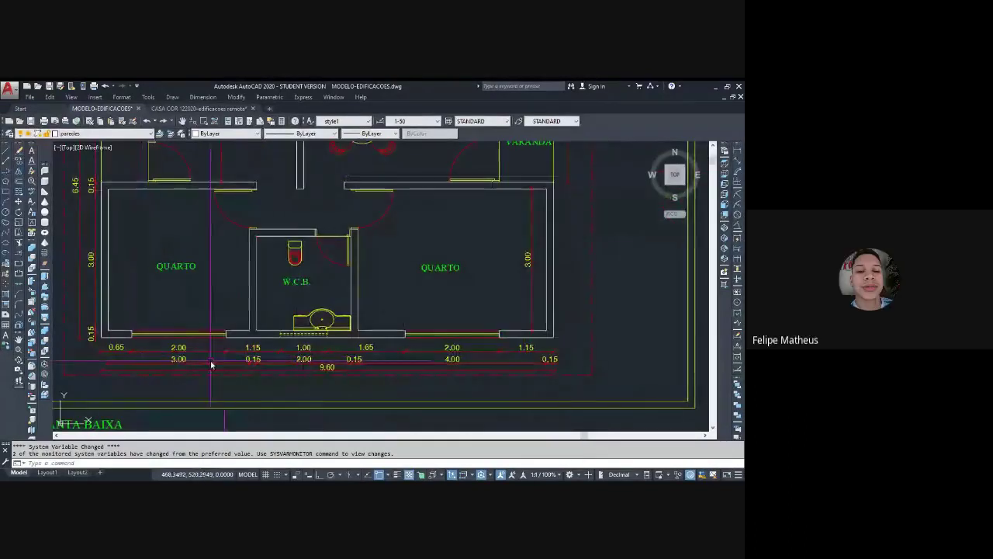
pyautogui.click(569, 370)
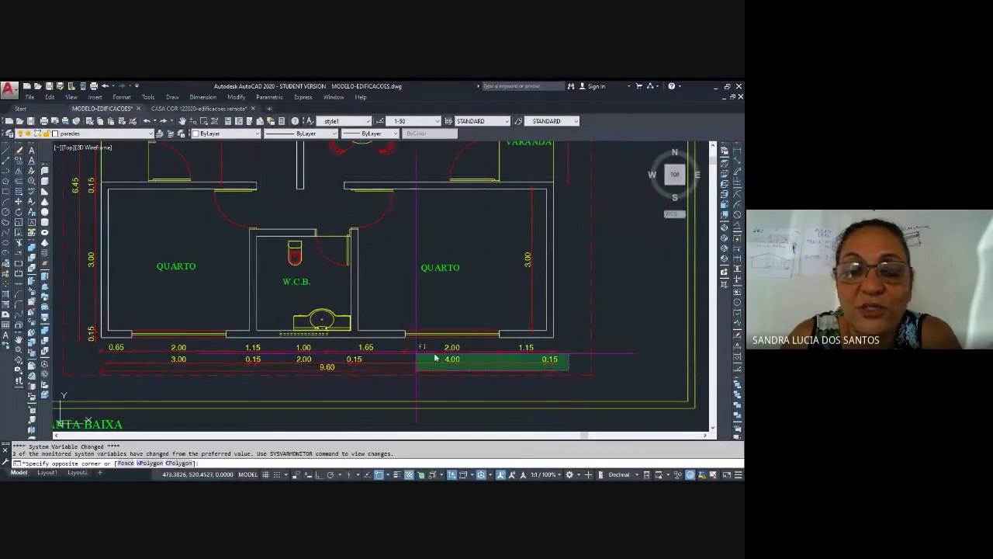
pyautogui.click(92, 338)
pyautogui.click(20, 149)
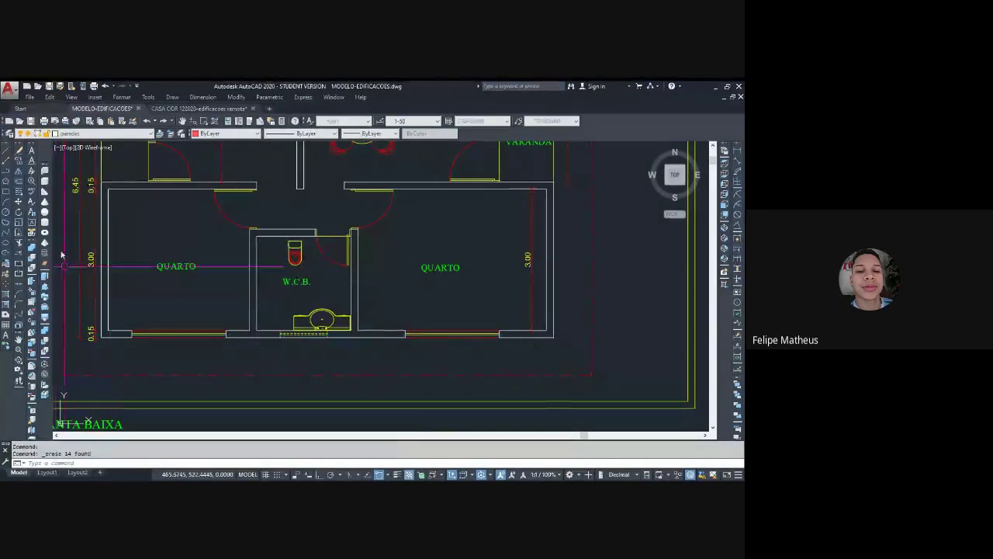
# Delete the vertical dimensions outside the left wall of the floor plan, beside ÁREA DE SERVIÇO and the left QUARTO.
pyautogui.scroll(-2, 97, 360)
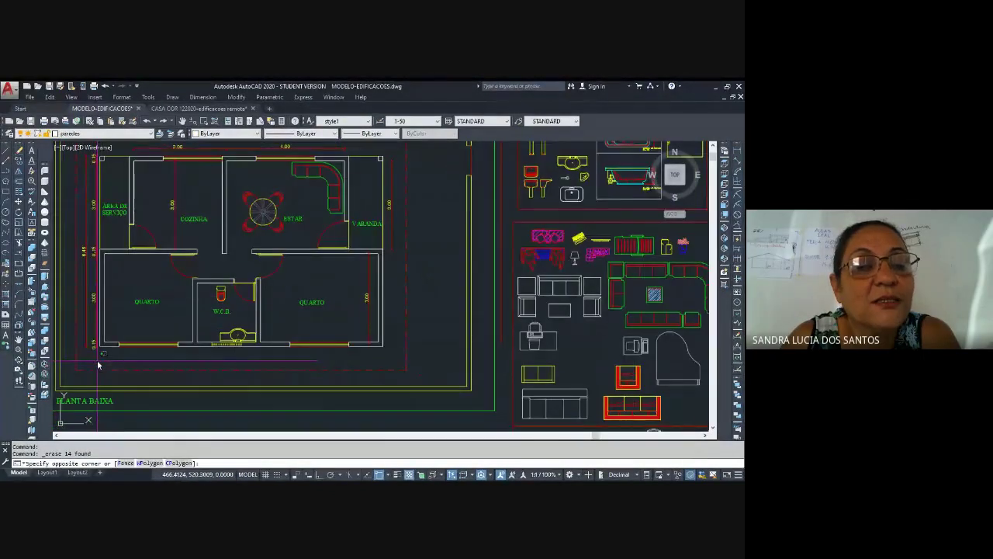
pyautogui.click(97, 360)
pyautogui.click(83, 158)
pyautogui.press('Delete')
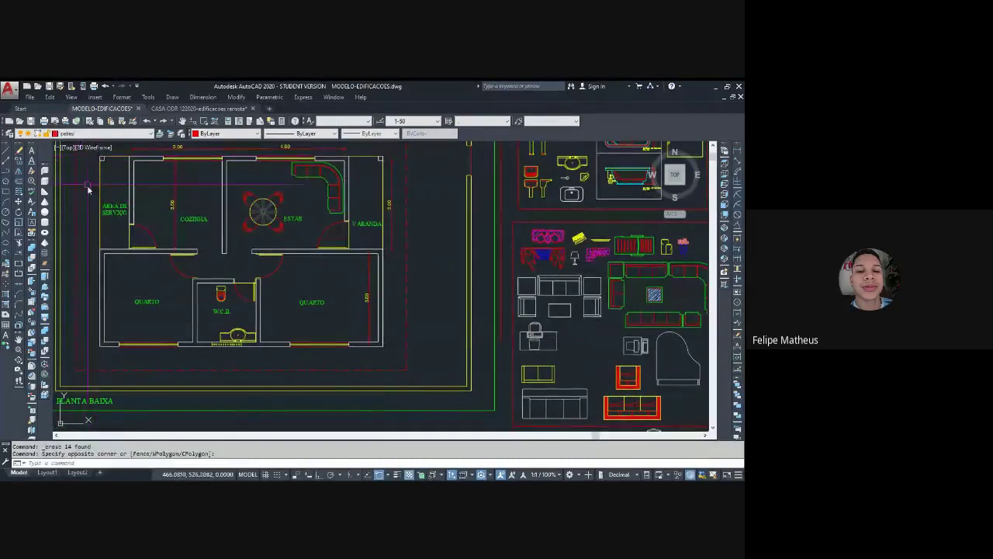
# Delete the 4.00 dimension above the ESTAR room.
pyautogui.moveTo(280, 195)
pyautogui.mouseDown(button='middle')
pyautogui.moveTo(284, 235)
pyautogui.moveTo(308, 244)
pyautogui.mouseUp(button='middle')
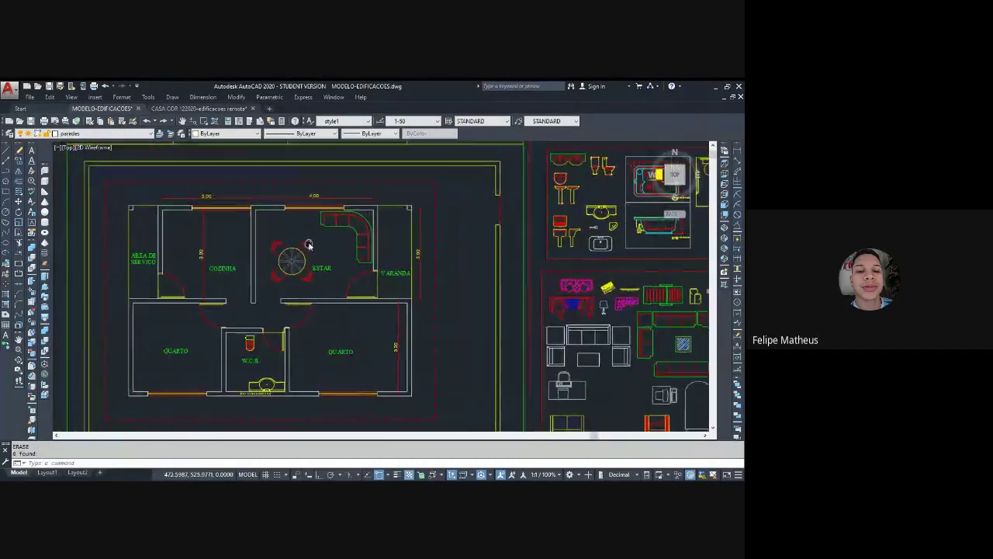
pyautogui.click(313, 197)
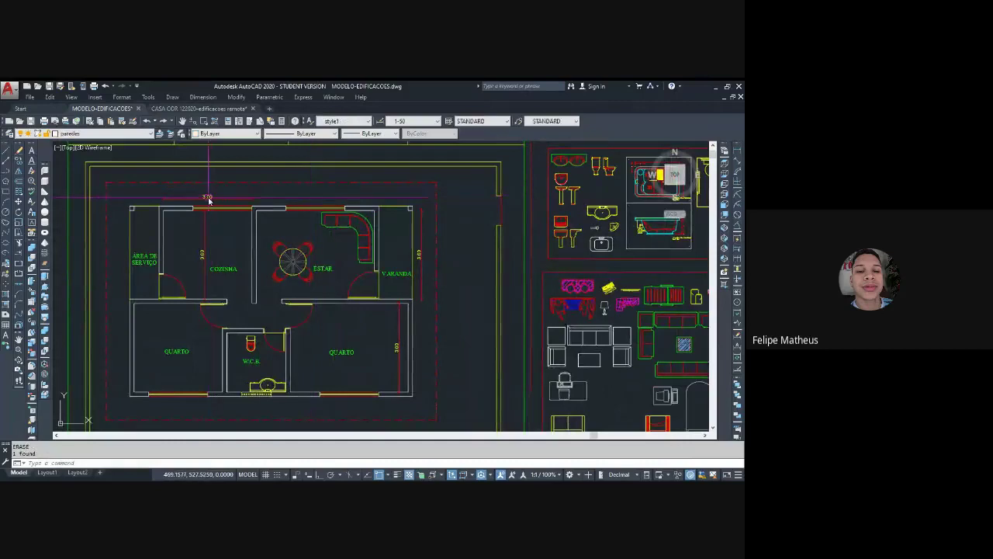